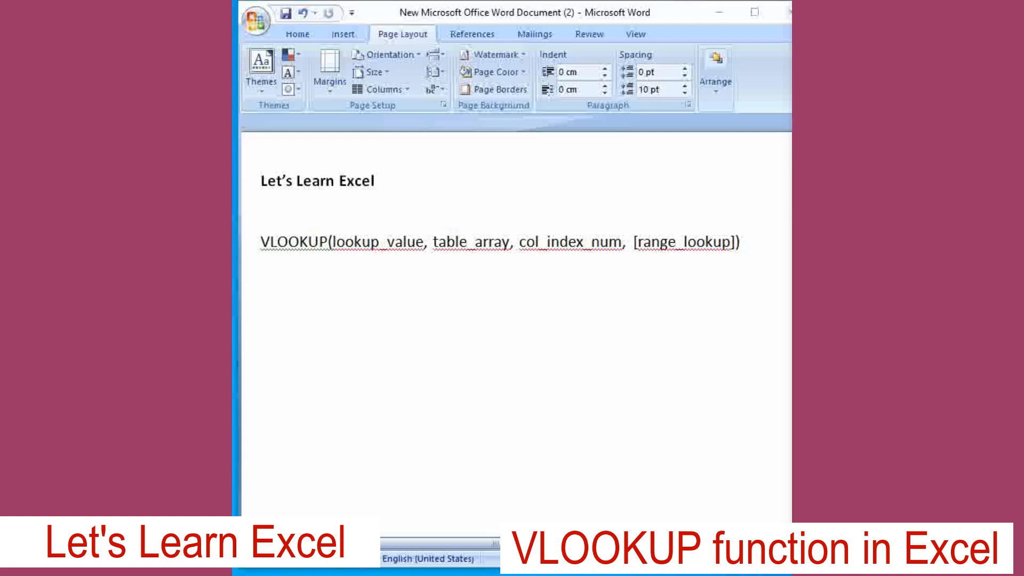
Switch from the Word document to the vlookup workbook in Microsoft Excel
click(562, 312)
mouse_move(816, 575)
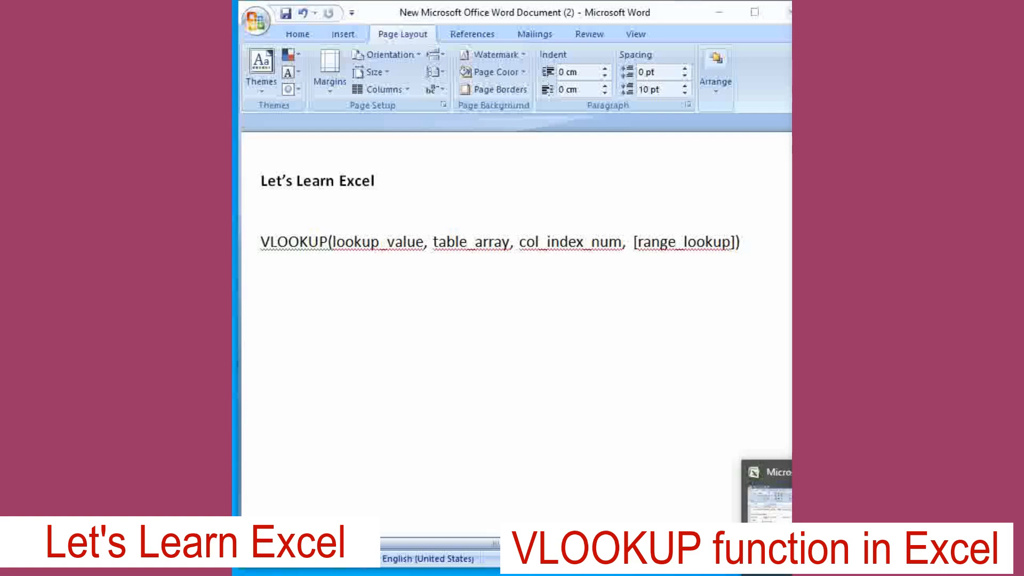
click(784, 528)
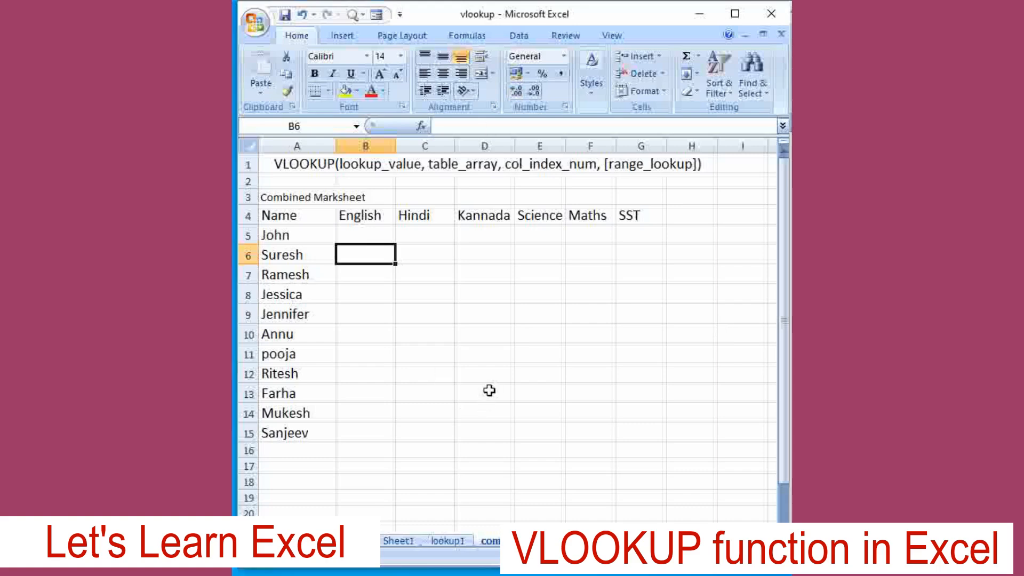
Examine the Teacher-1 English and Teacher-2 Hindi mark tables on the lookup1 sheet
click(456, 542)
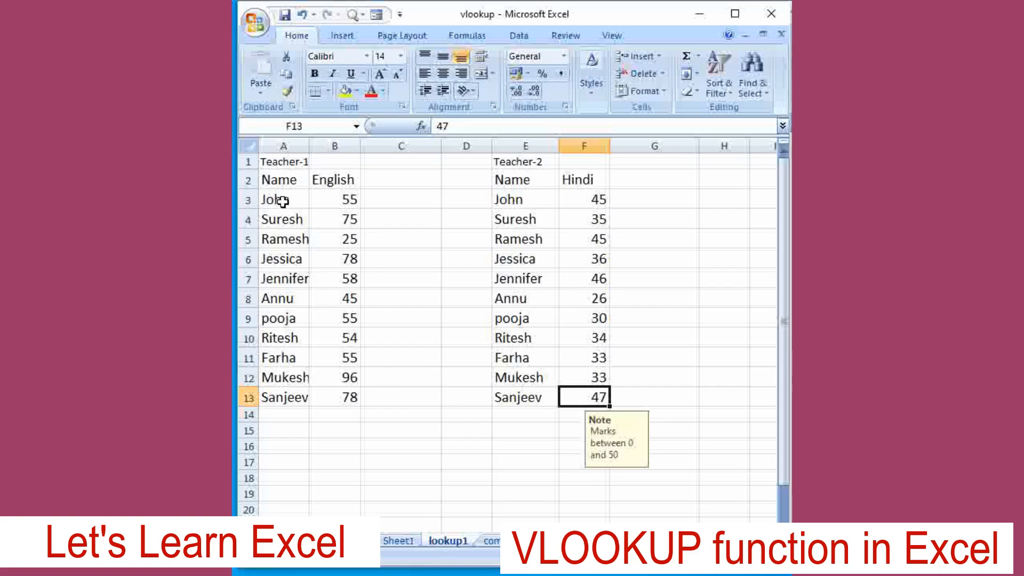
drag(281, 160, 350, 398)
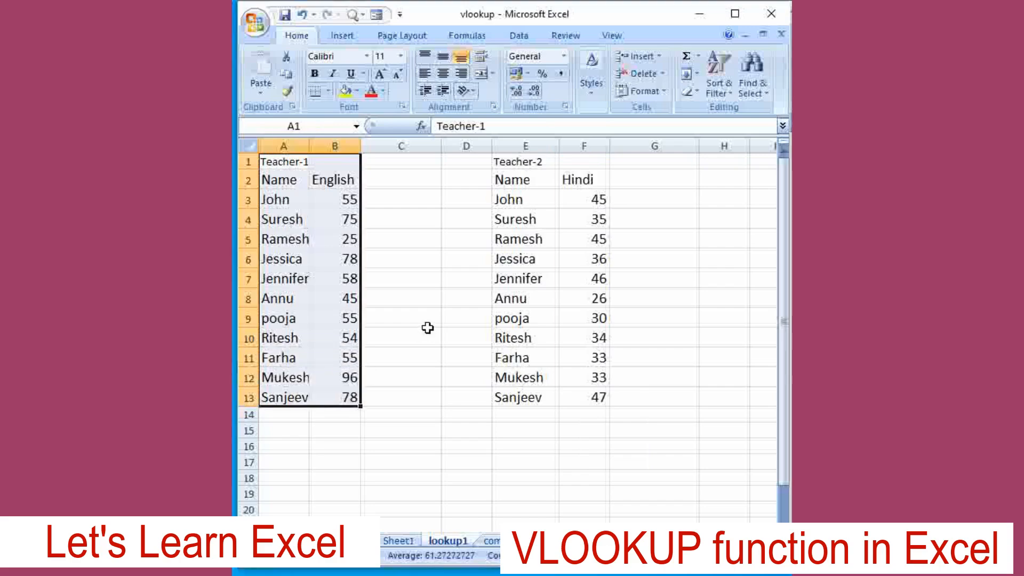
click(532, 313)
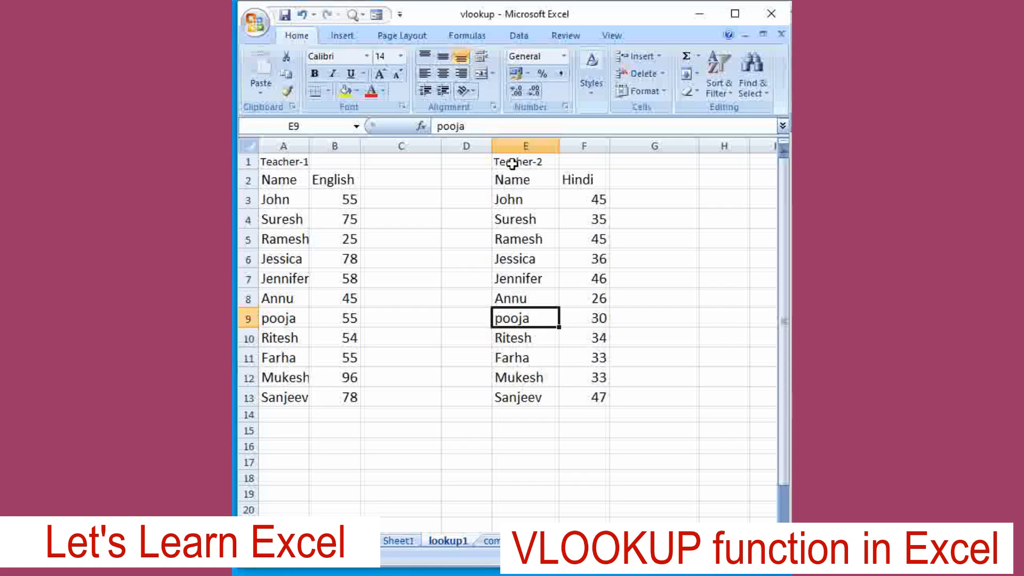
drag(512, 163, 586, 398)
click(662, 380)
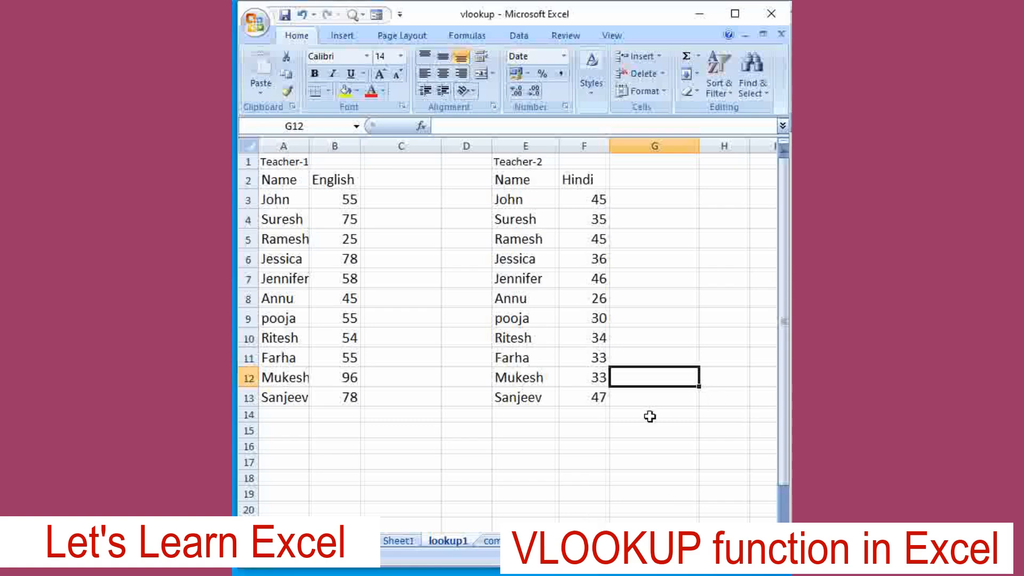
In cell B5 of the Combined Marksheet, start a VLOOKUP formula with A5 as the lookup value
click(503, 541)
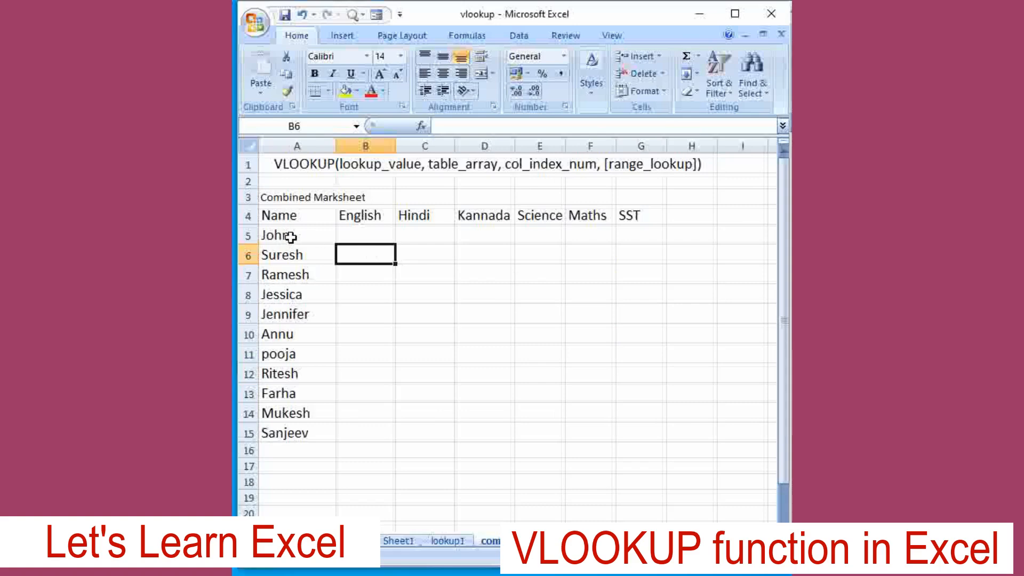
click(378, 235)
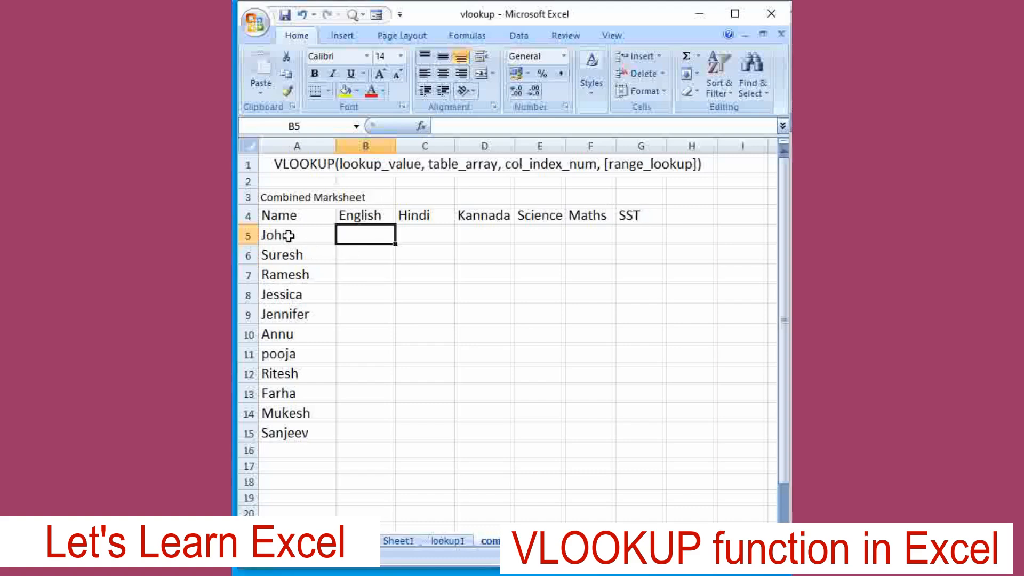
click(443, 542)
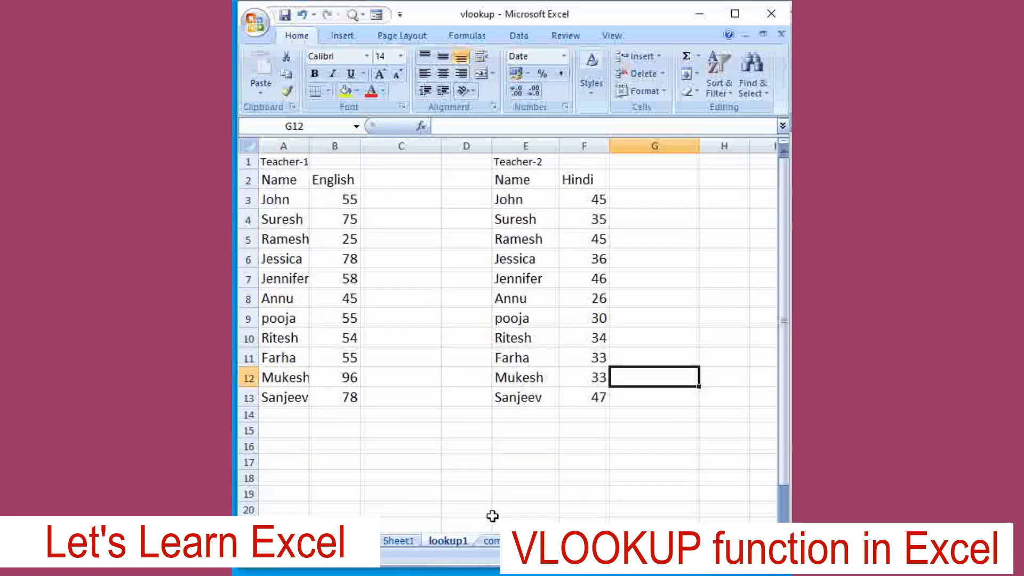
click(491, 541)
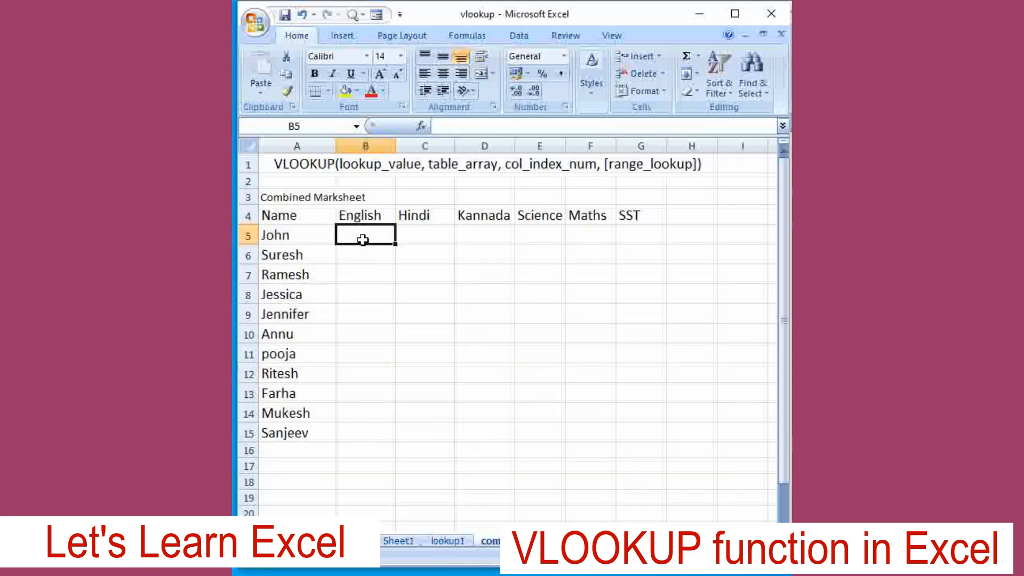
click(465, 127)
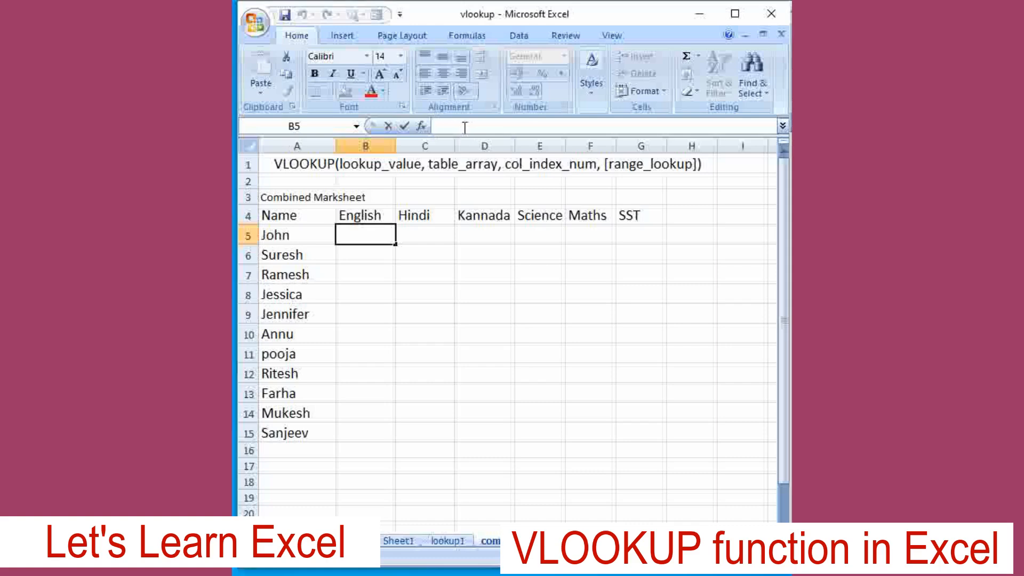
text(=V)
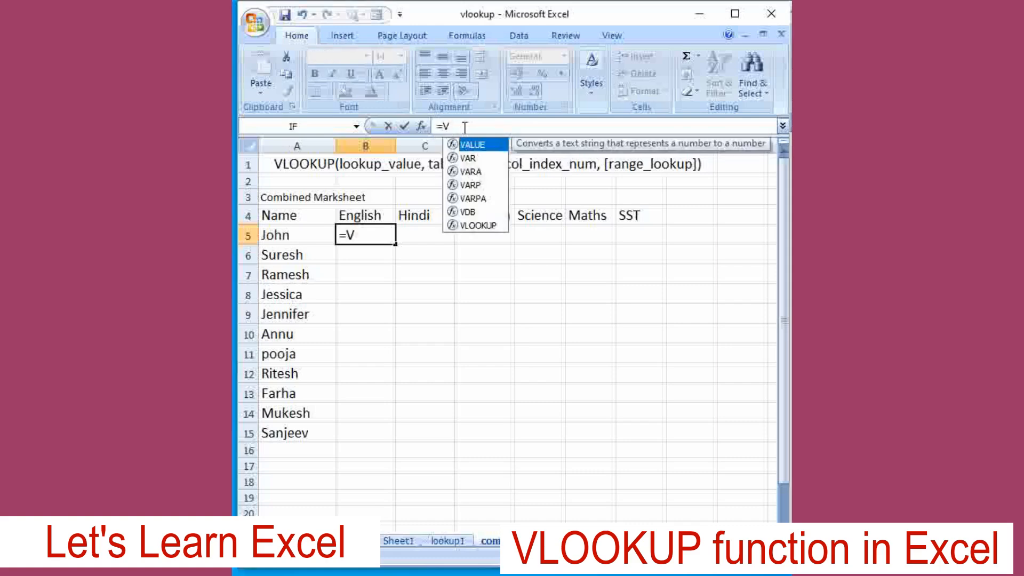
text(LOOK)
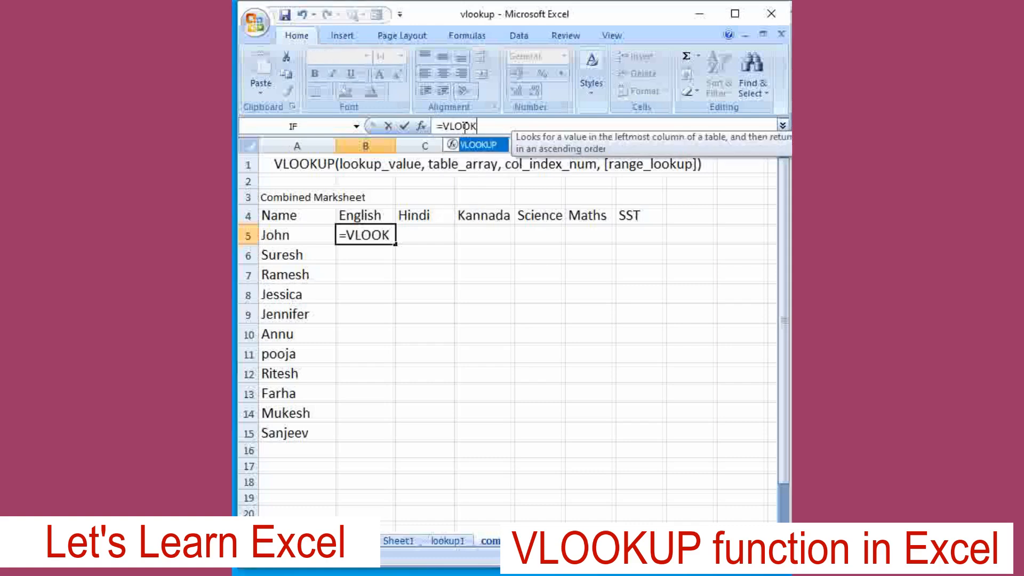
text(UP()
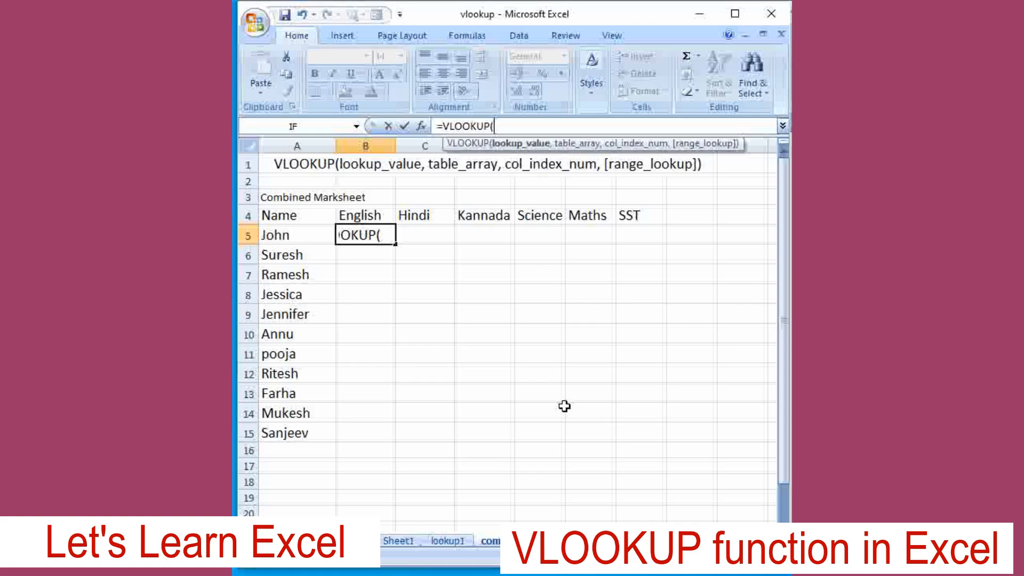
click(289, 239)
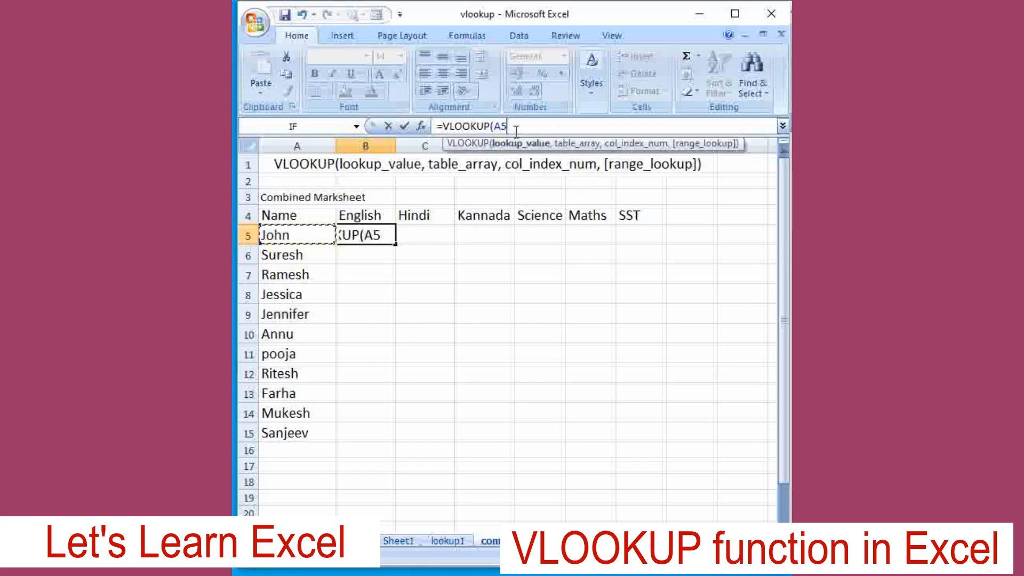
Set the table array of the B5 VLOOKUP to lookup1!A3:B13
text(,)
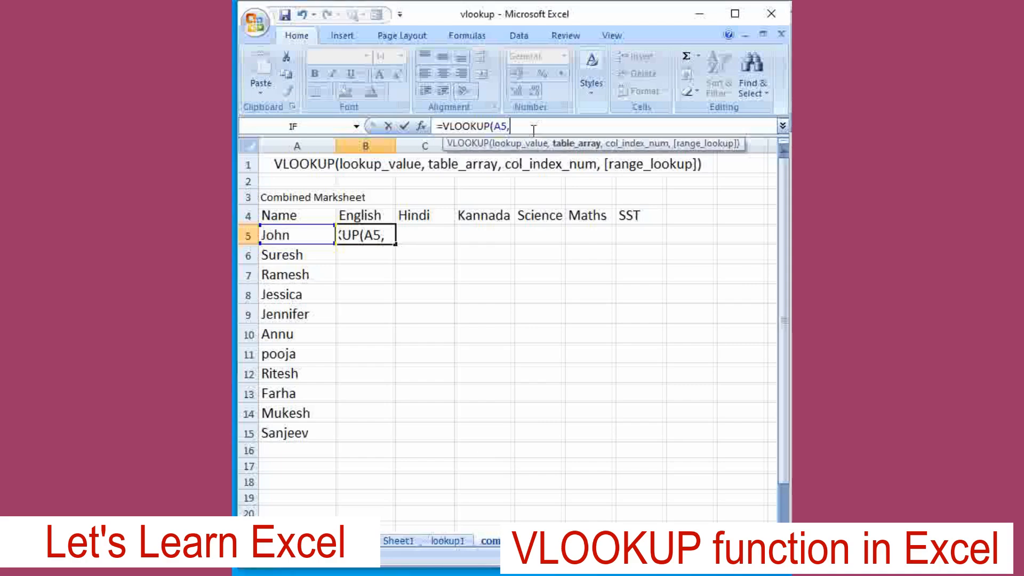
text(lookup)
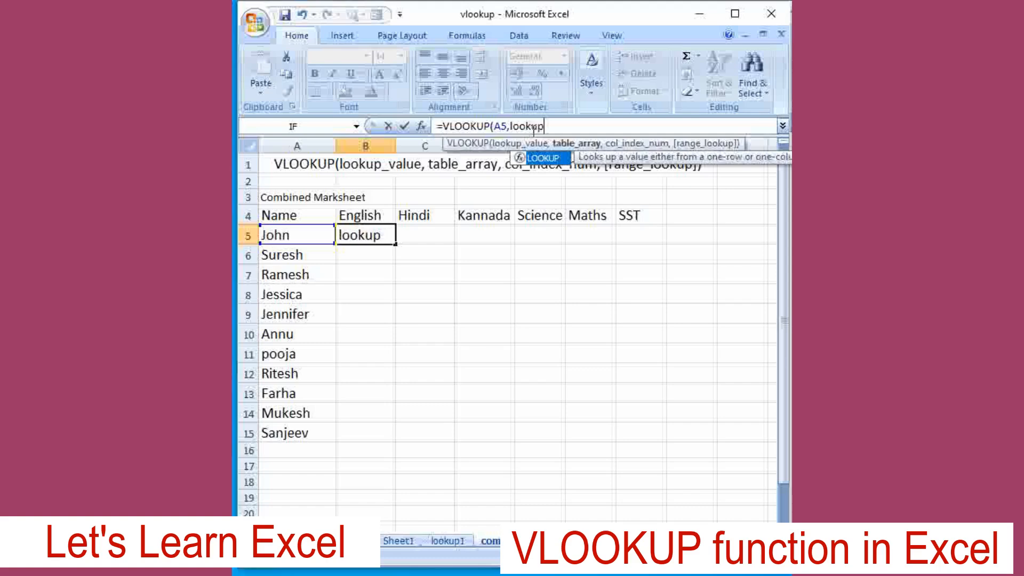
text(1)
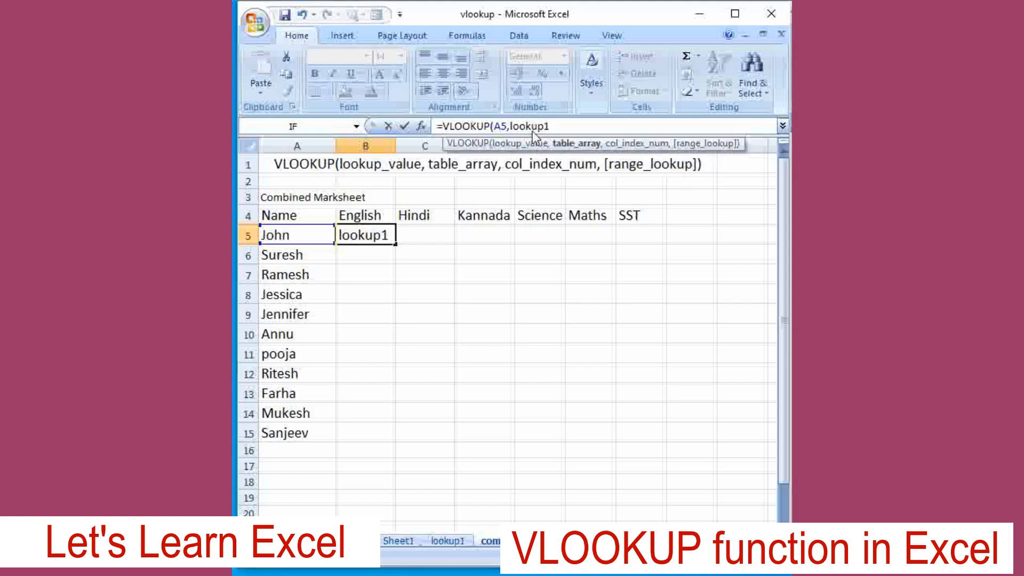
text(!A3)
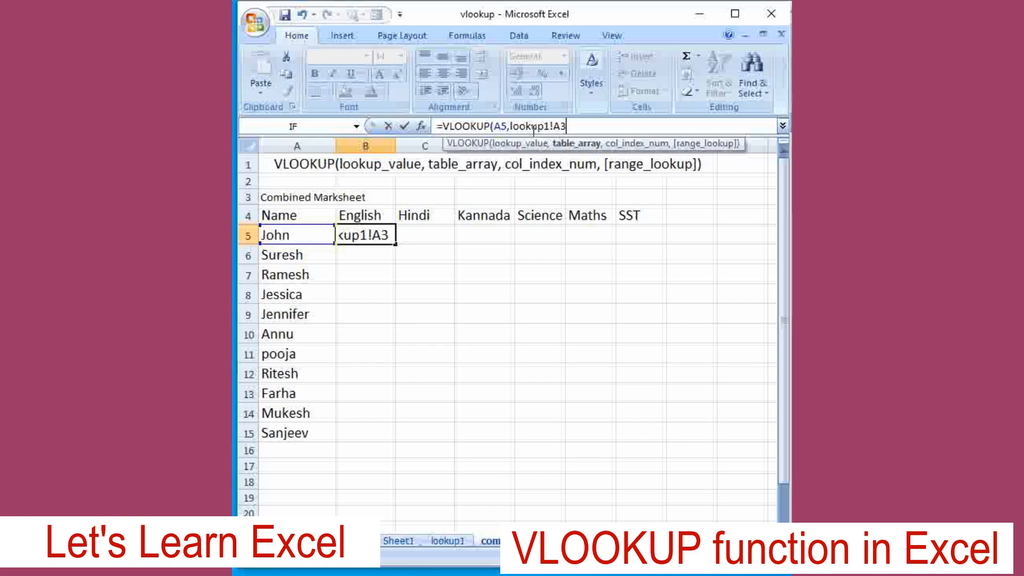
text(:B13)
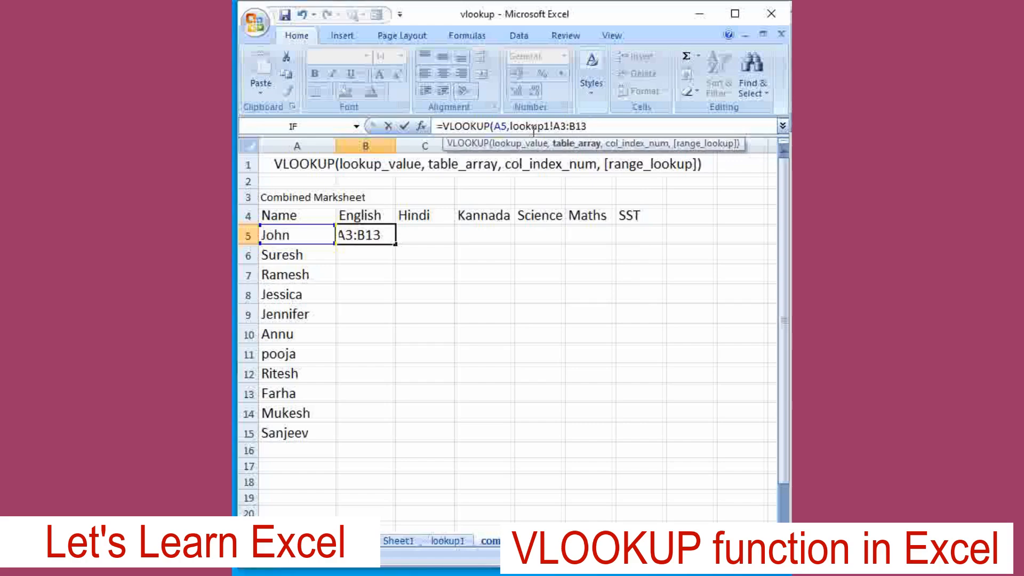
Complete the B5 VLOOKUP with column index 2 and FALSE for an exact match, and enter the formula
text(,)
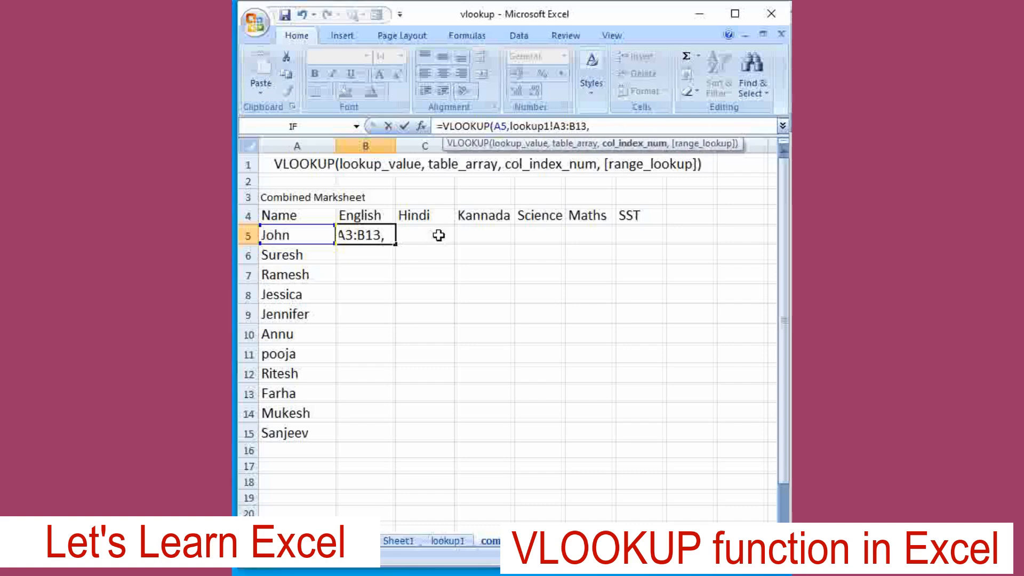
text(2)
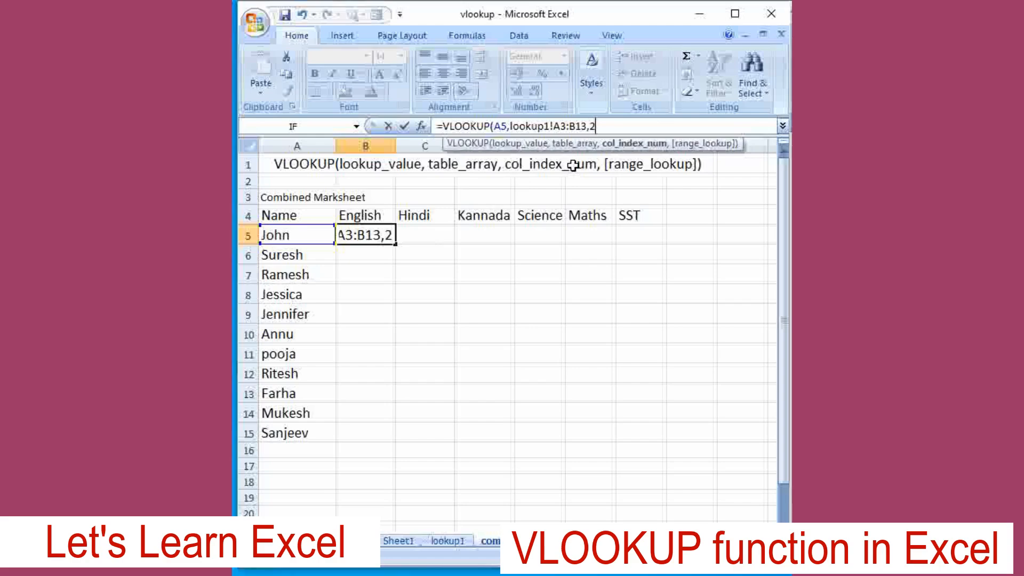
text(,)
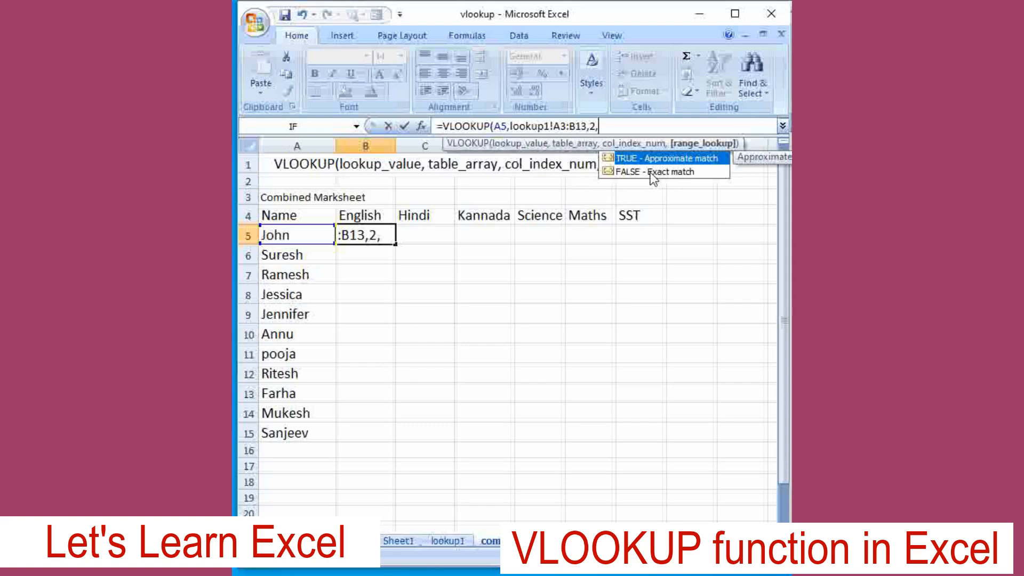
text(FALSE)
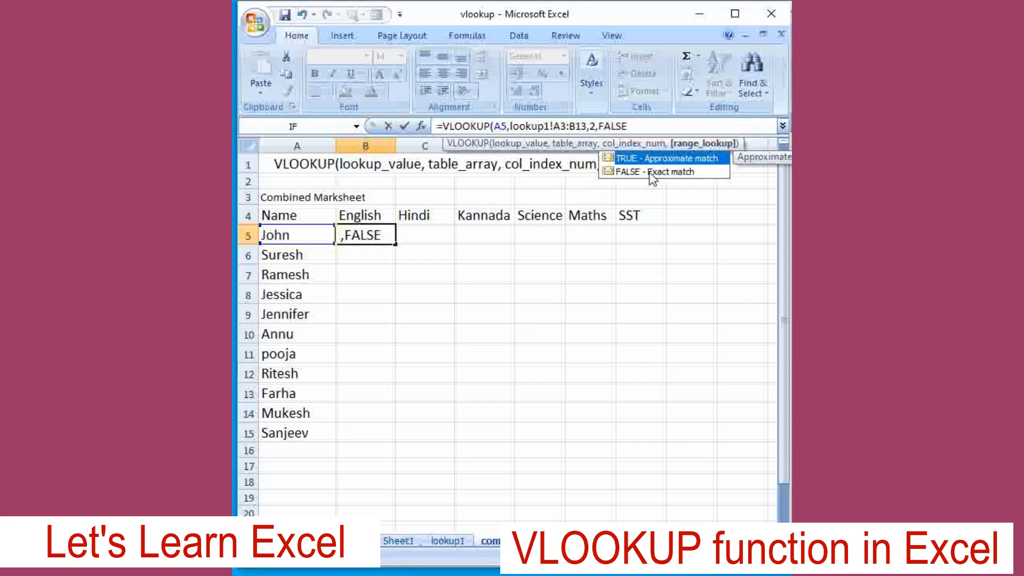
text())
key(Return)
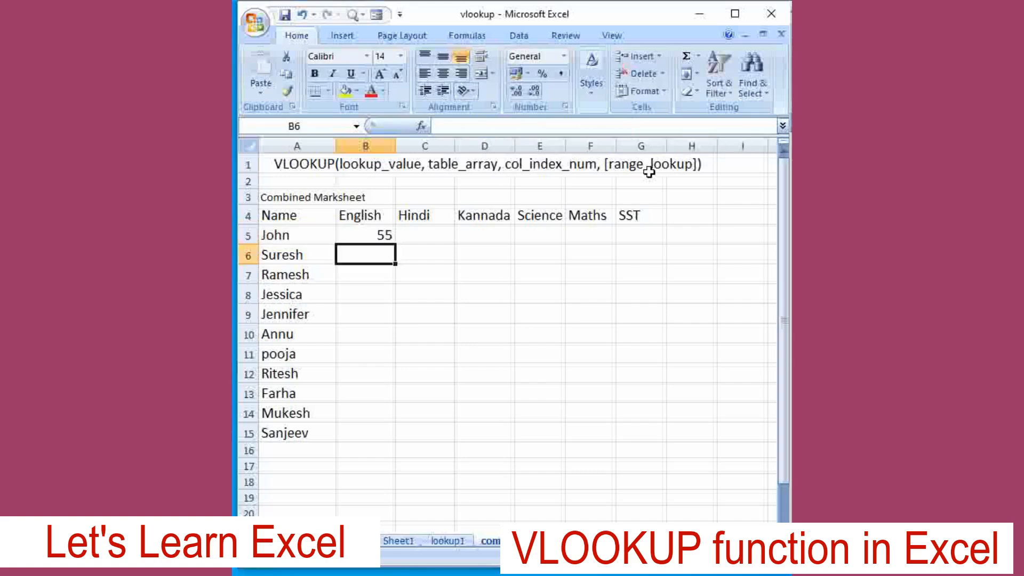
Check the B5 formula against the Teacher-1 English table in A3:B13 on the lookup1 sheet
click(384, 239)
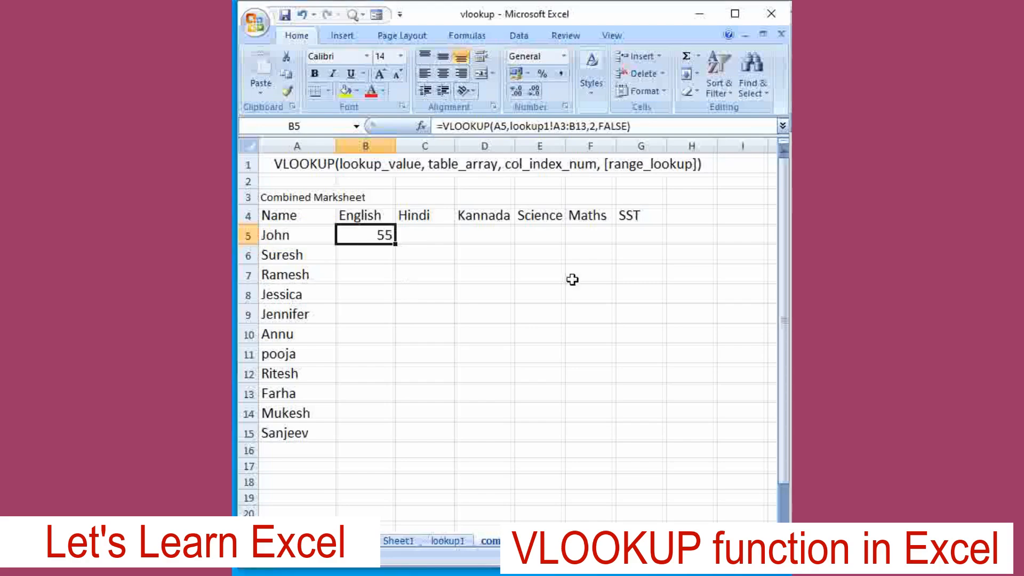
click(457, 542)
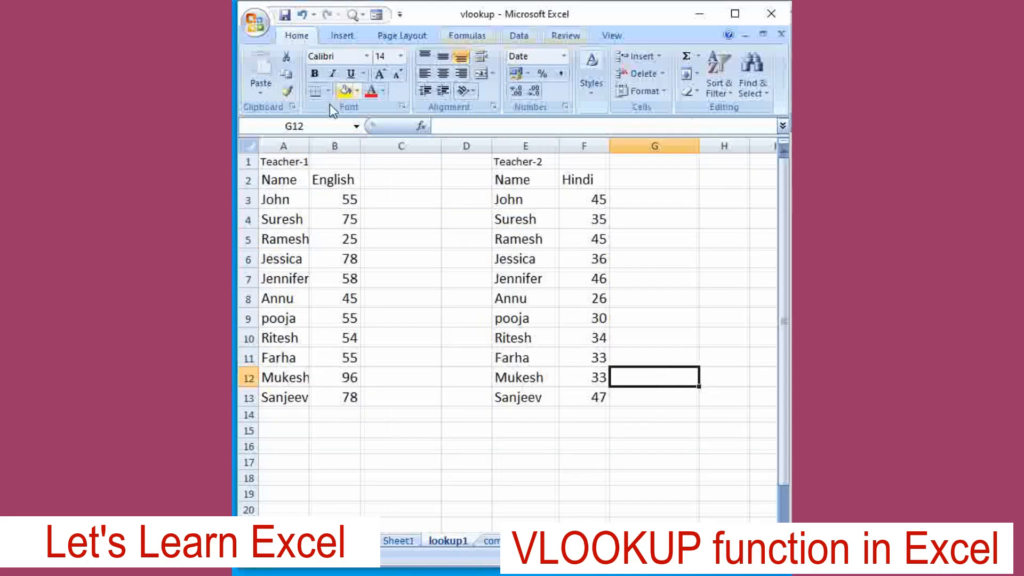
click(278, 202)
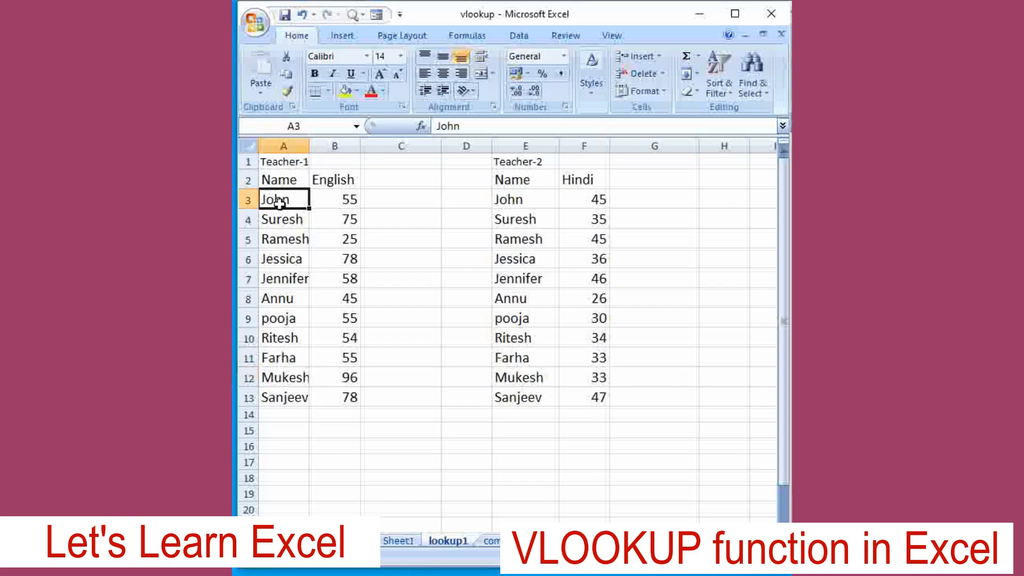
click(335, 202)
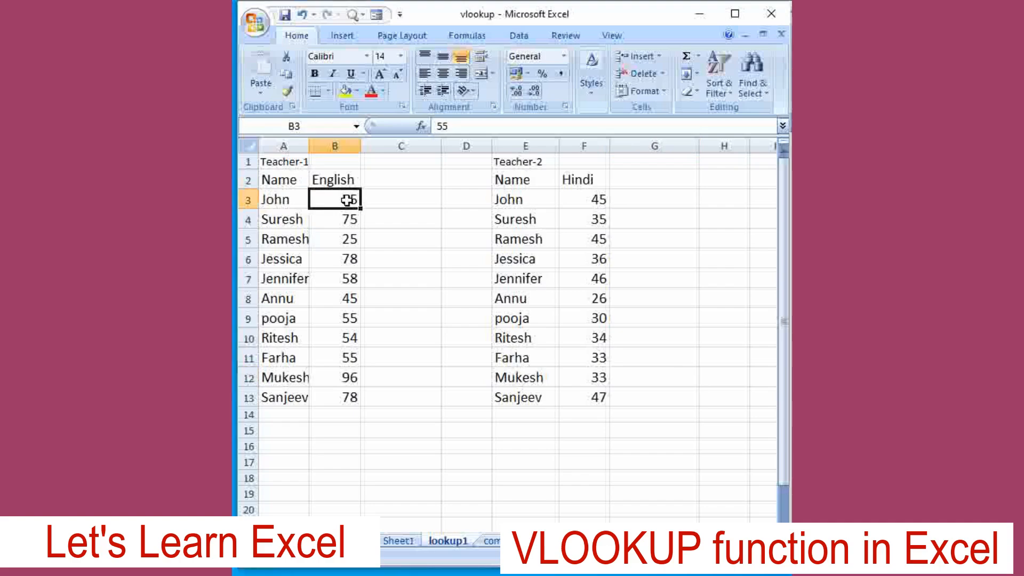
click(277, 202)
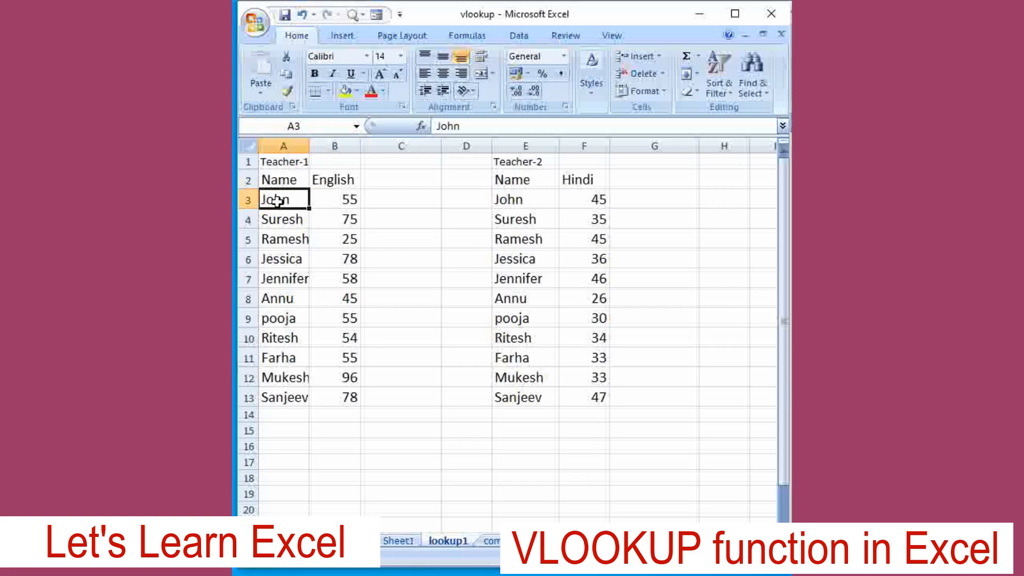
click(305, 126)
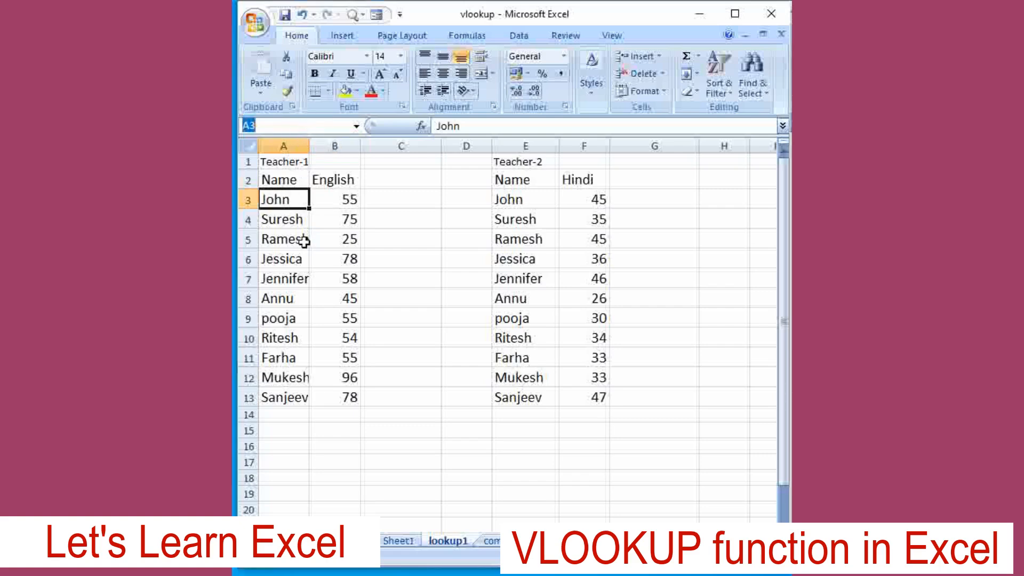
click(344, 393)
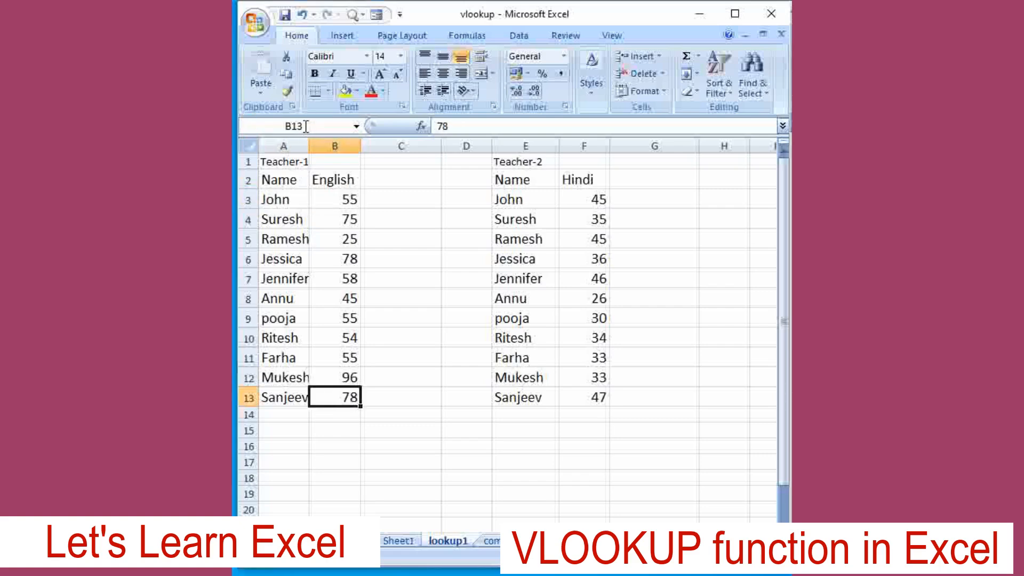
drag(270, 201, 325, 392)
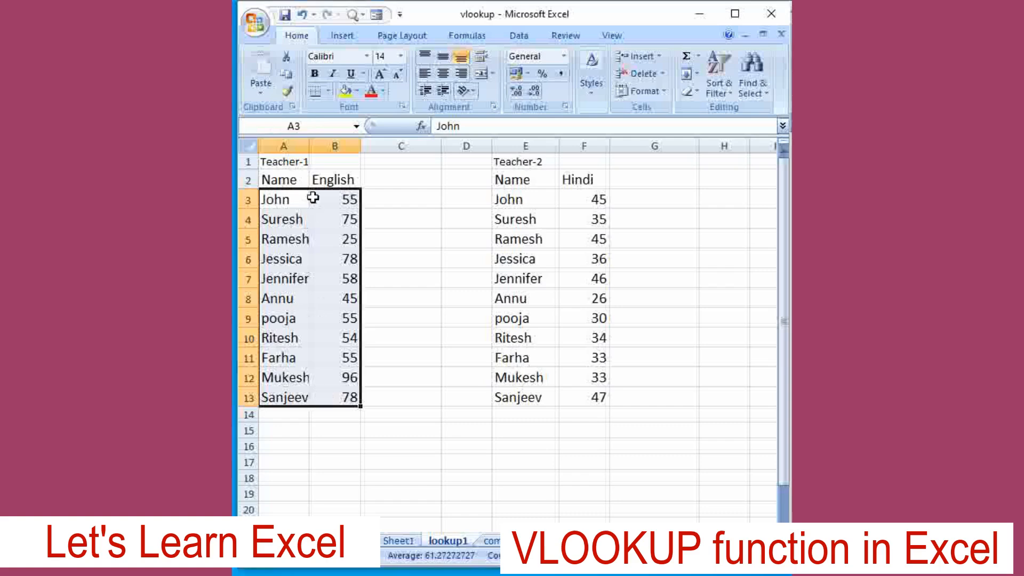
click(405, 235)
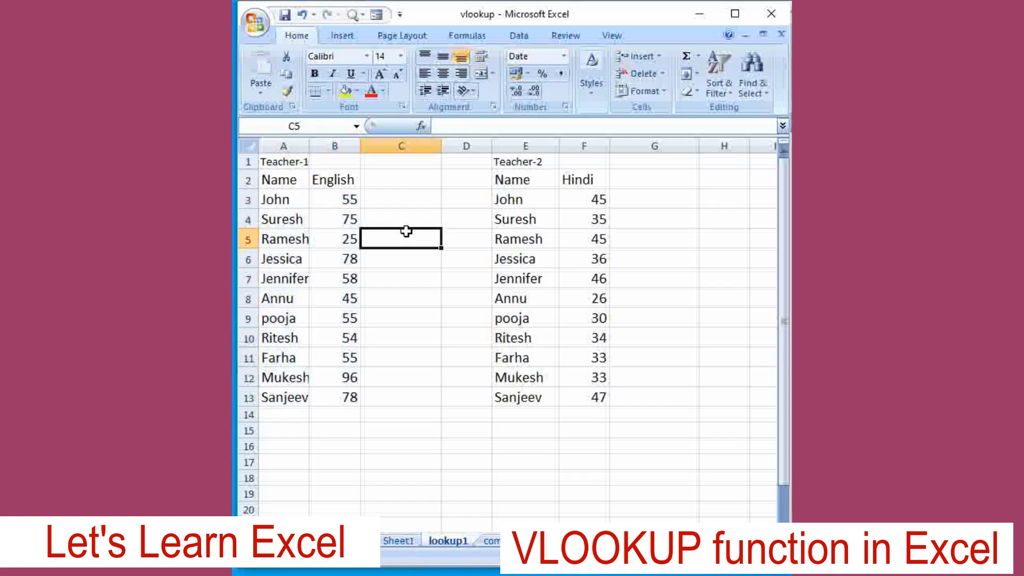
In cell C5 of the Combined Marksheet, start a VLOOKUP formula for the Hindi marks with A5 as the lookup value
click(519, 203)
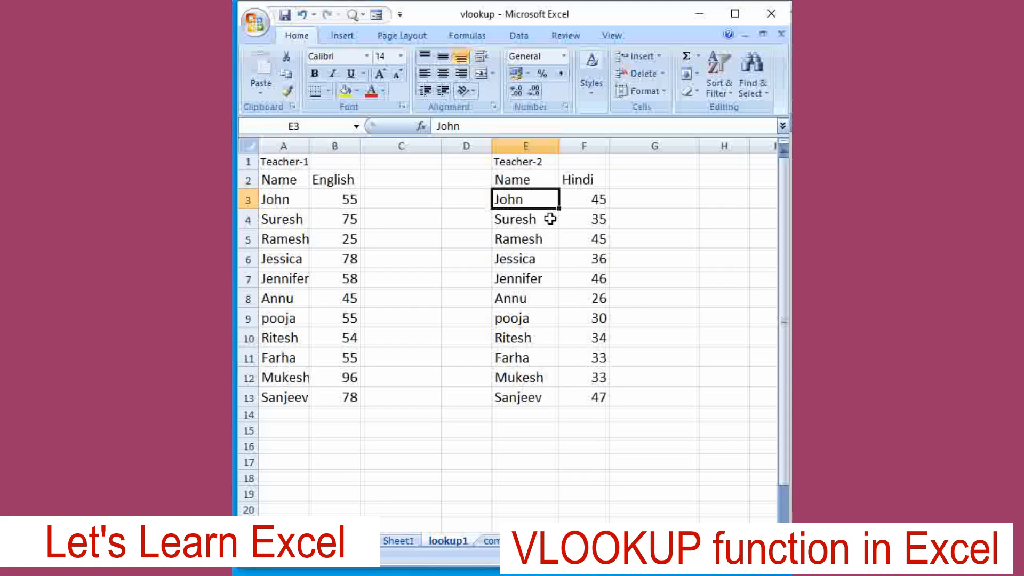
click(591, 397)
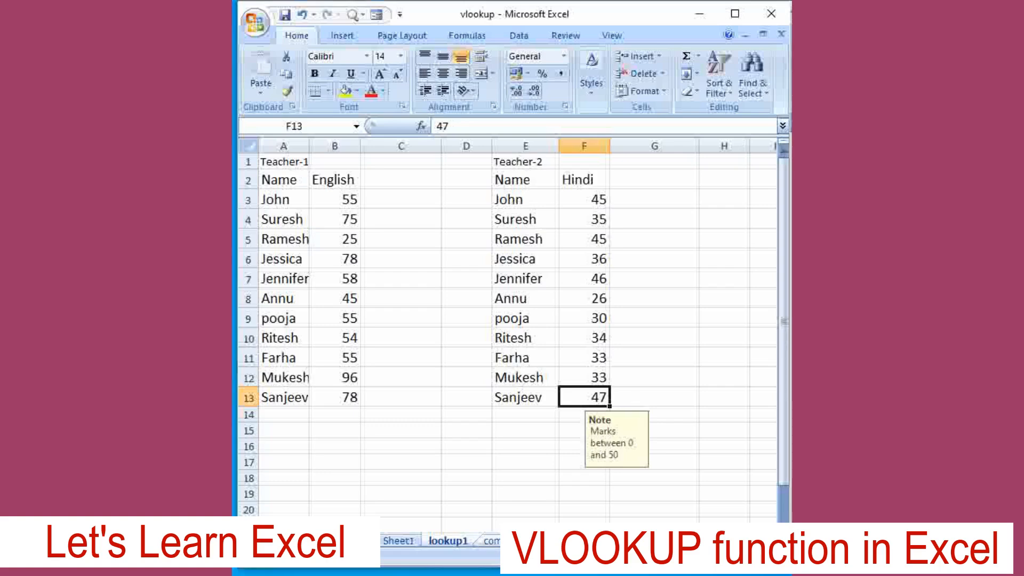
click(492, 540)
click(429, 240)
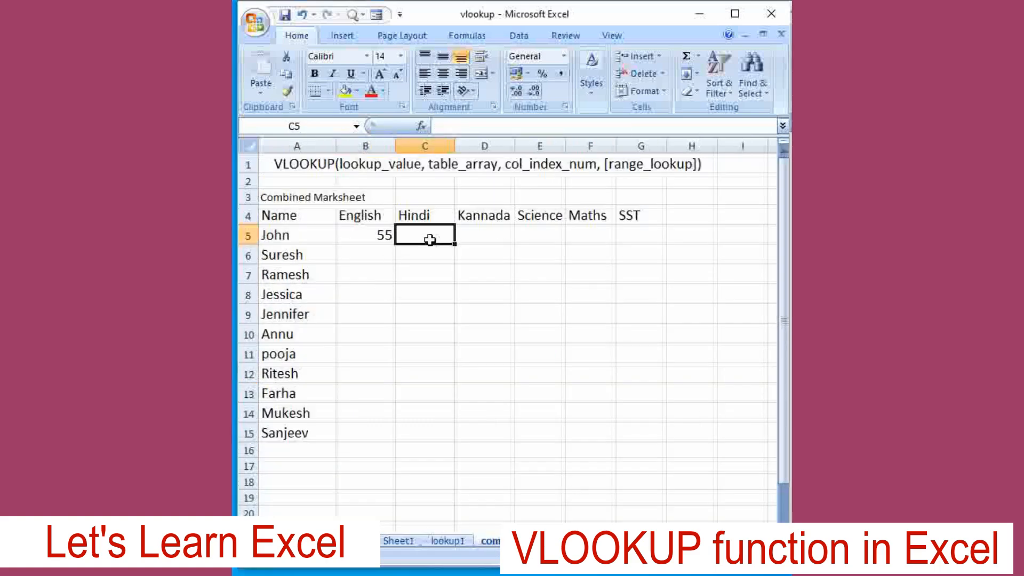
text(=VOOL)
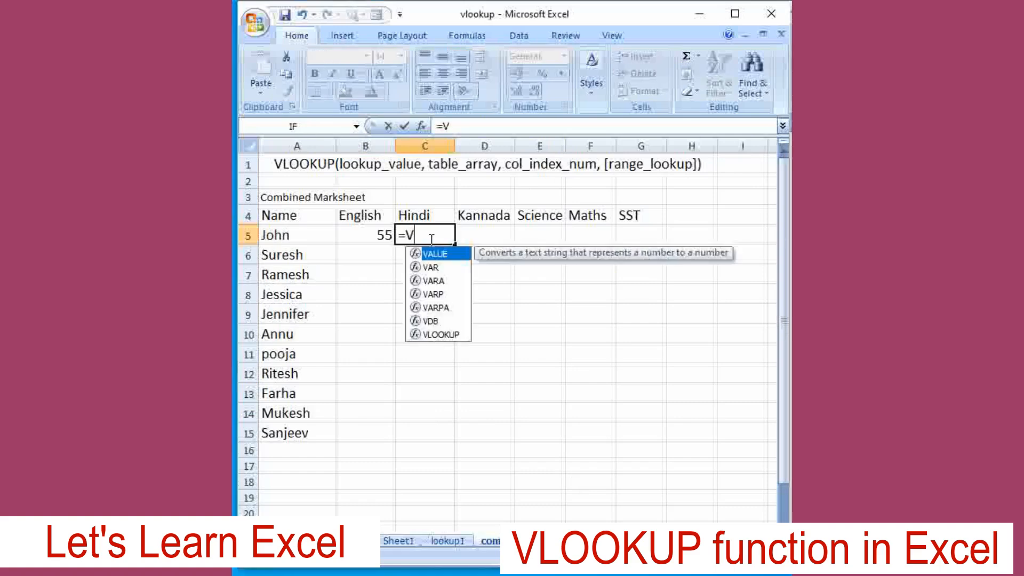
key(BackSpace)
key(BackSpace)
key(BackSpace)
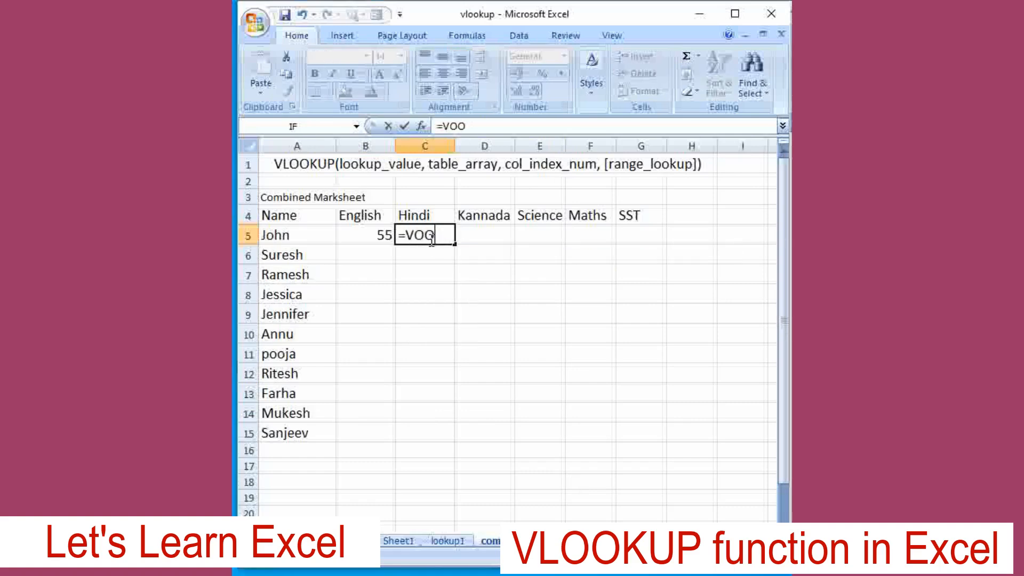
text(LOOK)
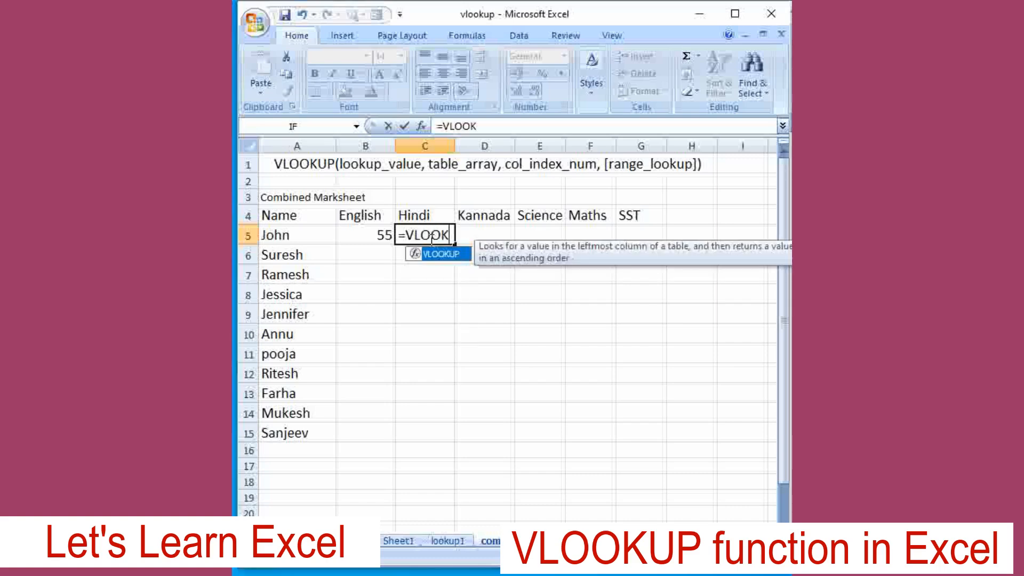
text(UP()
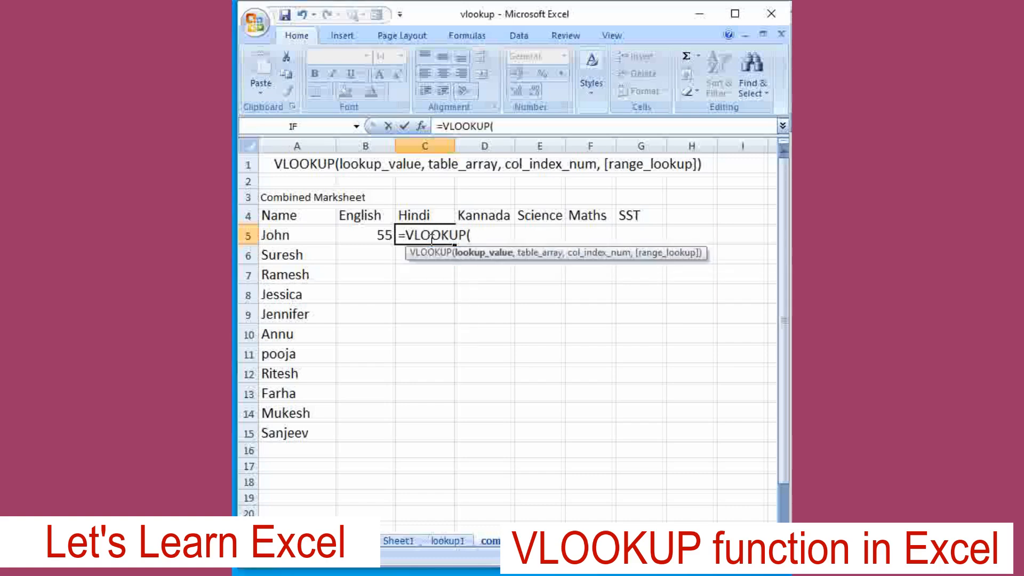
click(286, 238)
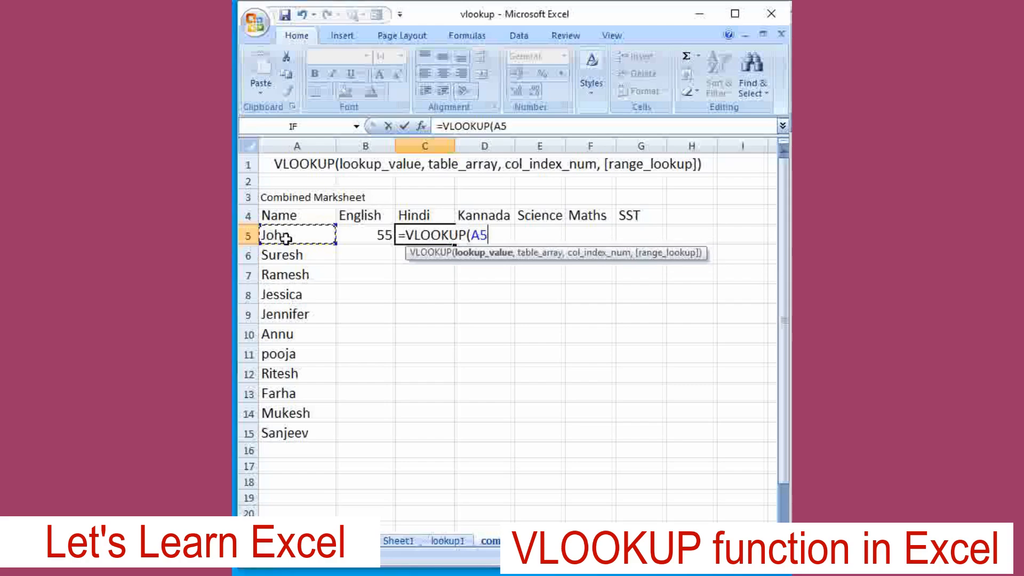
text(,)
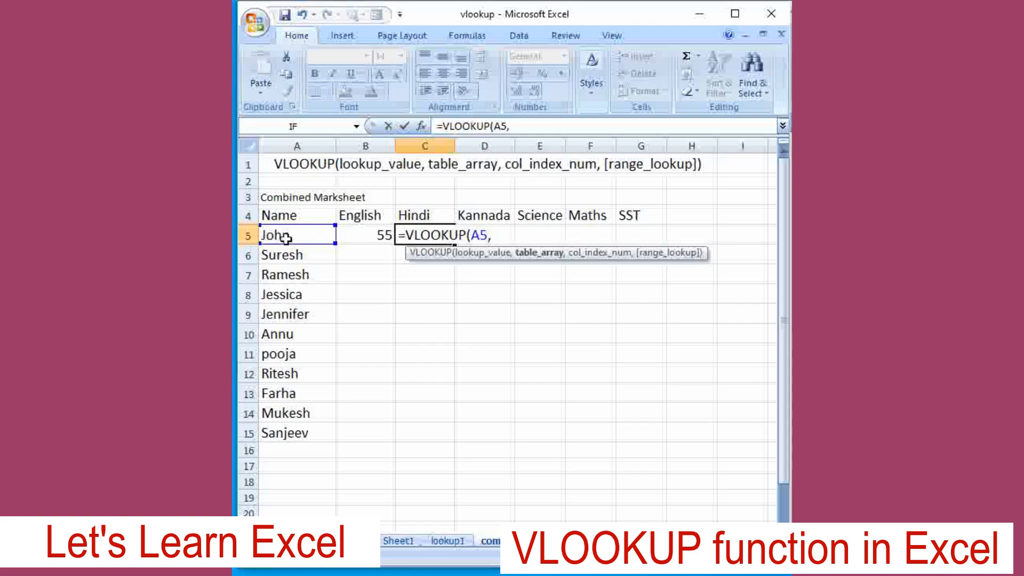
Set the table array of the C5 VLOOKUP to lookup1!E3:F13
text(lookup1)
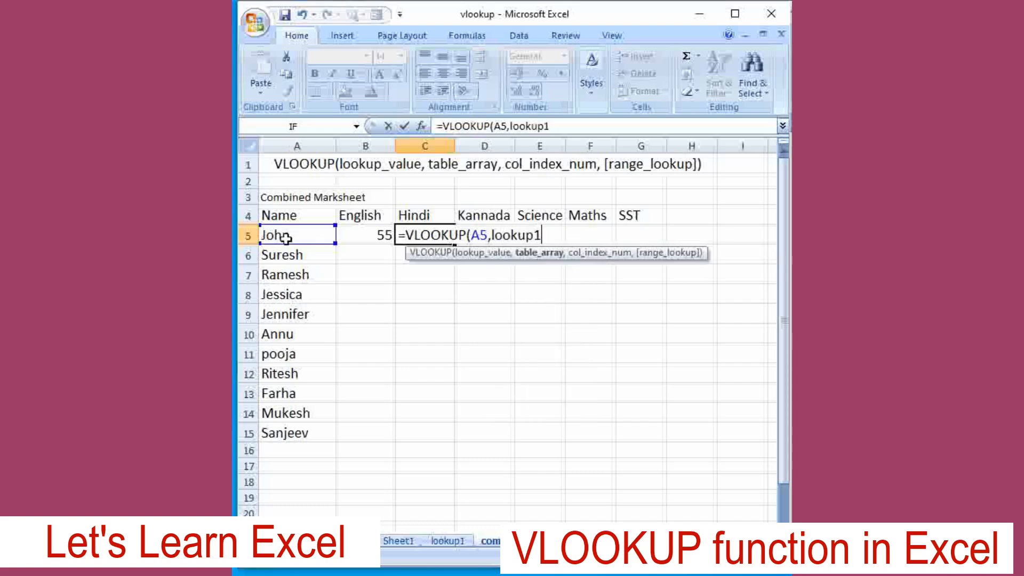
text(!E3:F)
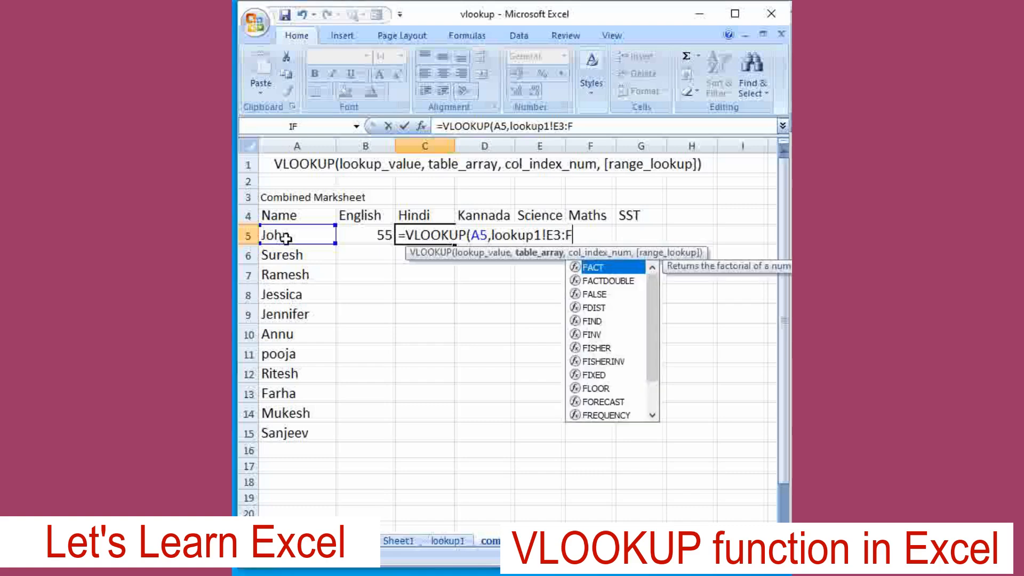
text(13)
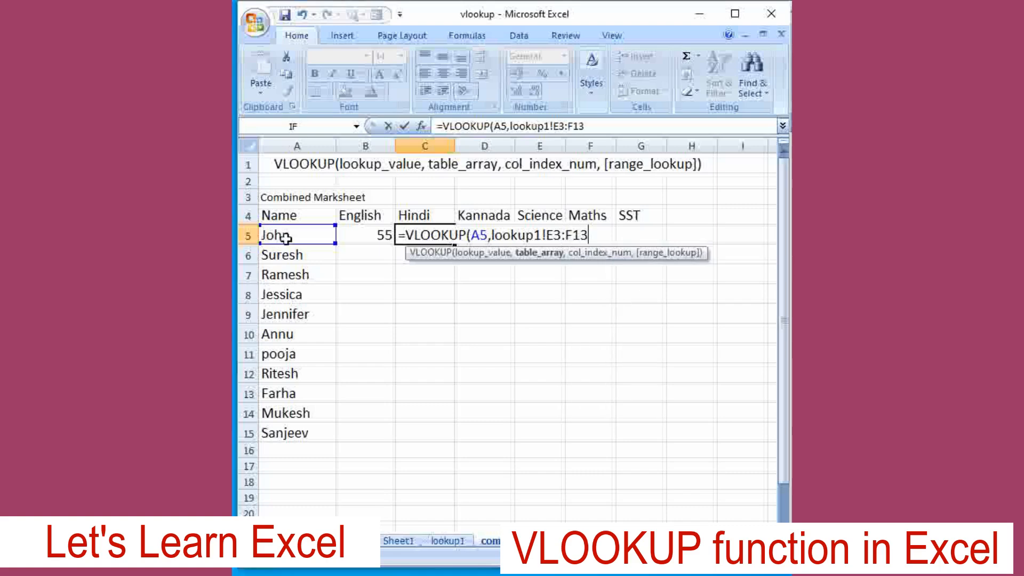
text(,)
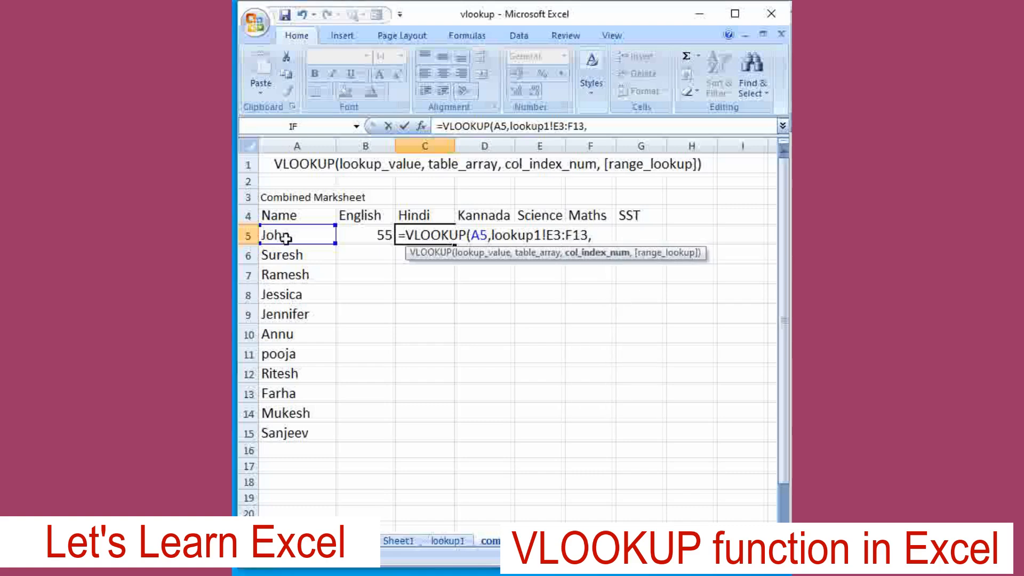
Complete the C5 VLOOKUP with column index 2 and FALSE for an exact match, and enter the formula
text(2,)
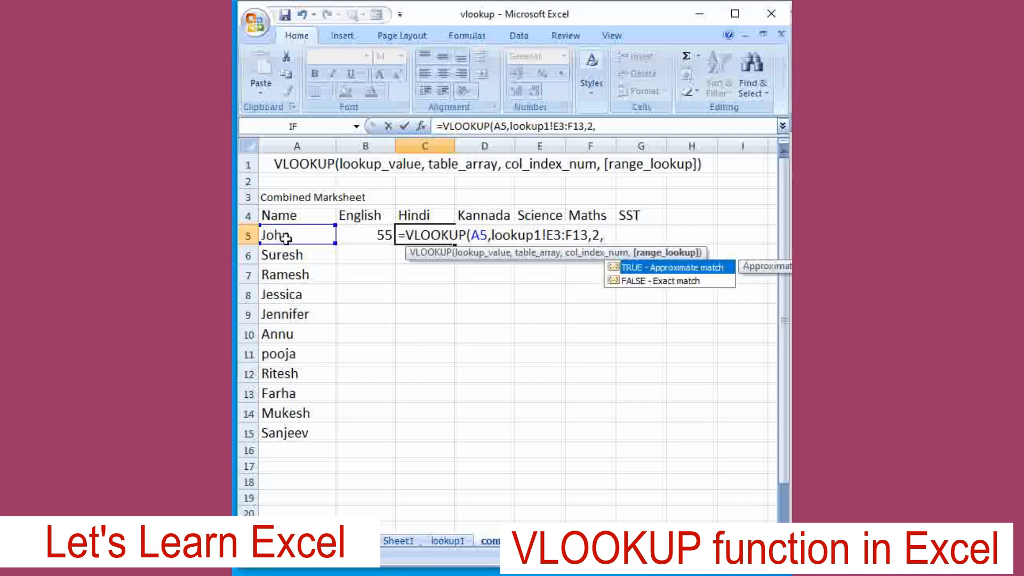
text(false))
key(Return)
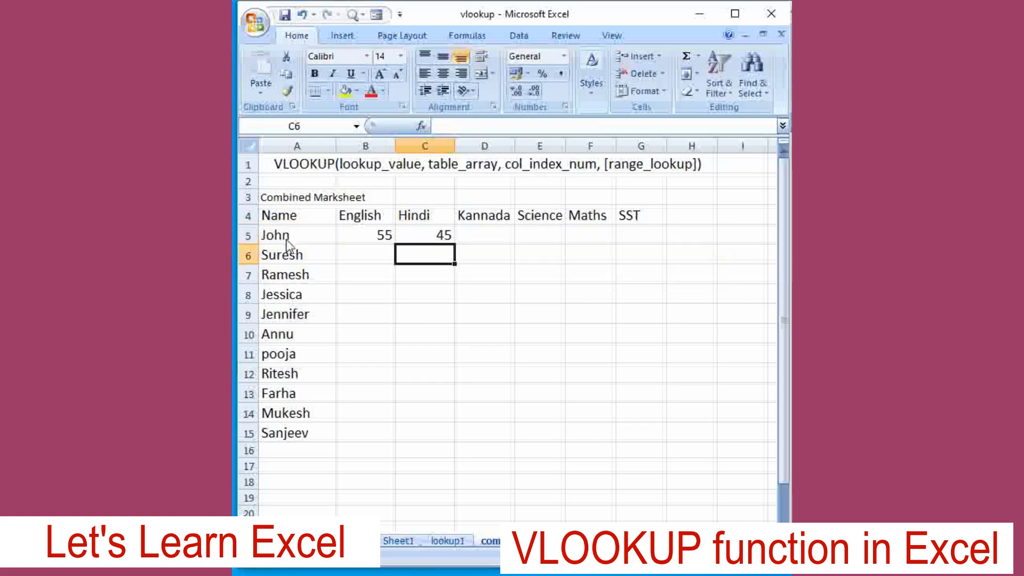
Check the C5 formula against the Teacher-2 Hindi table in E3:F13 on the lookup1 sheet
click(428, 238)
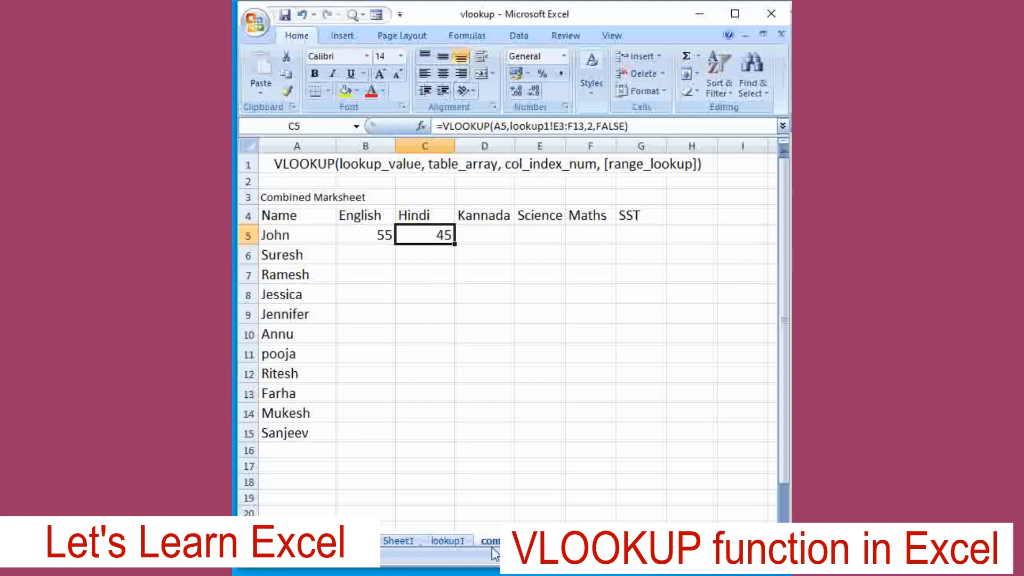
click(448, 541)
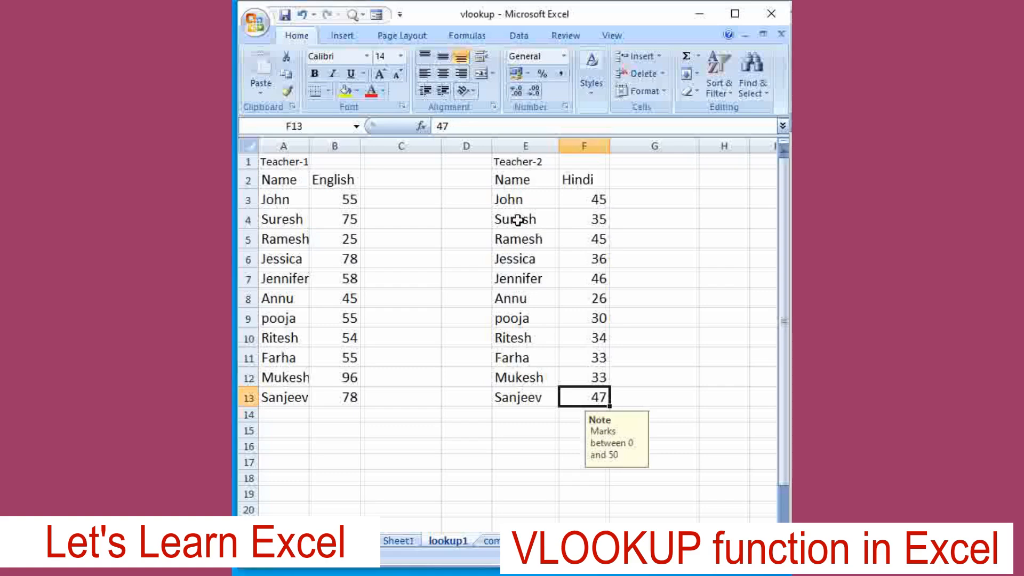
click(520, 202)
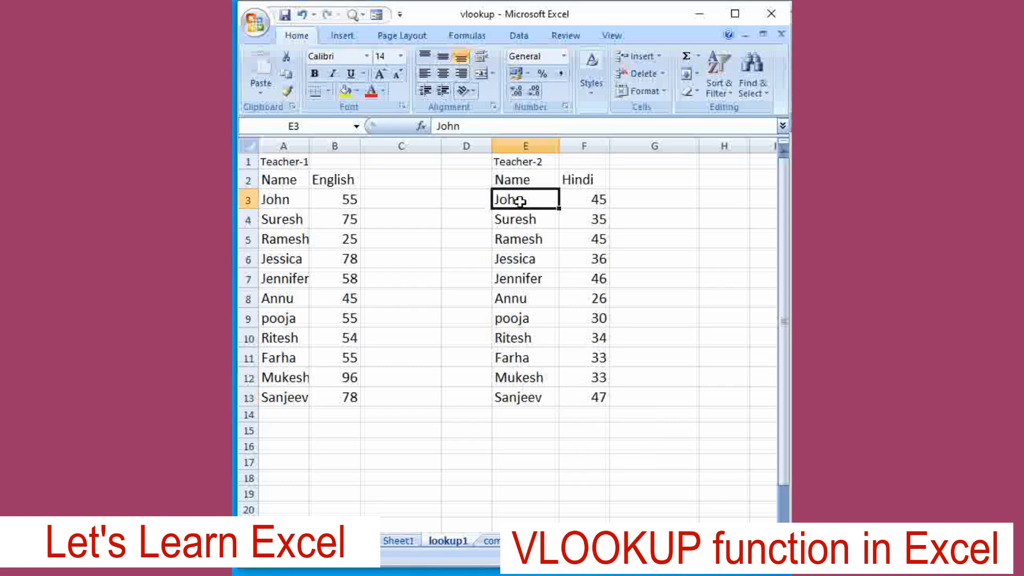
click(592, 398)
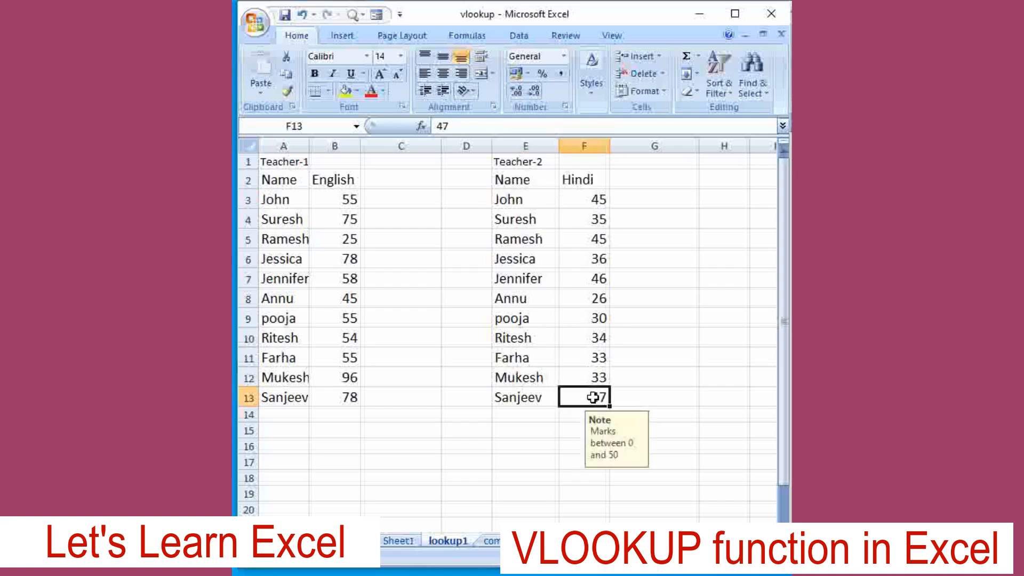
click(594, 201)
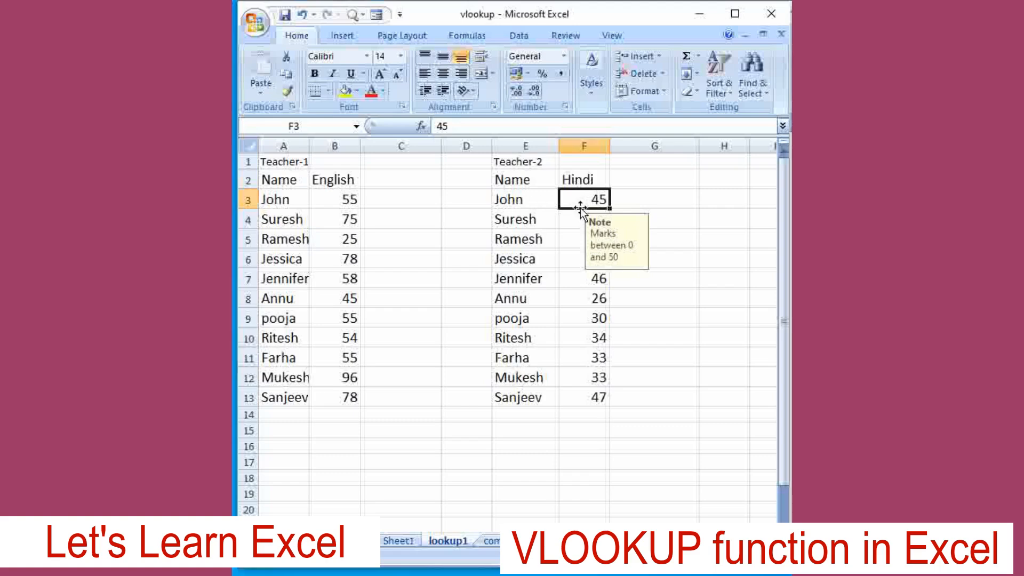
Fill the English VLOOKUP formula from B5 down to B15 on the Combined Marksheet
click(490, 541)
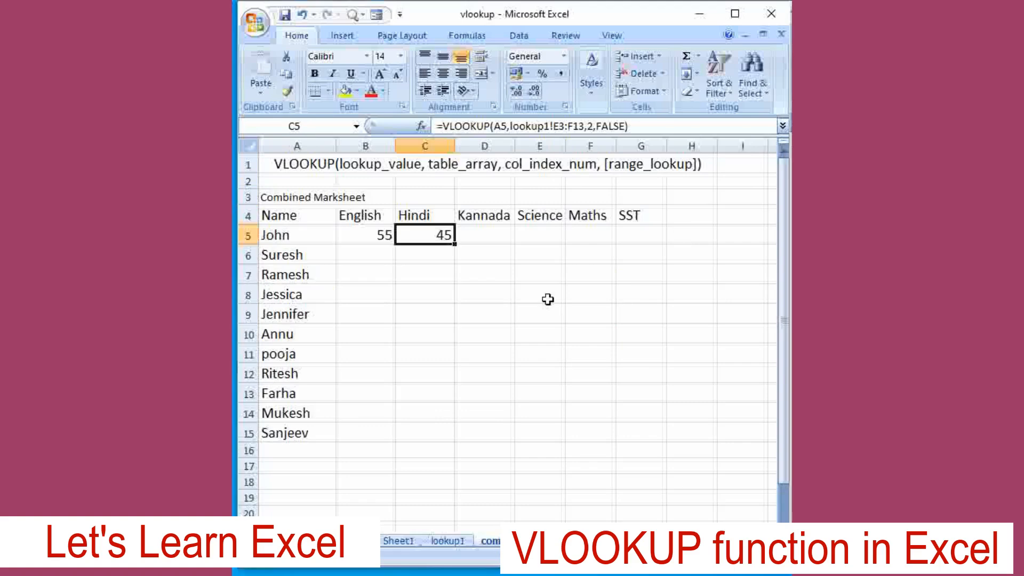
click(375, 238)
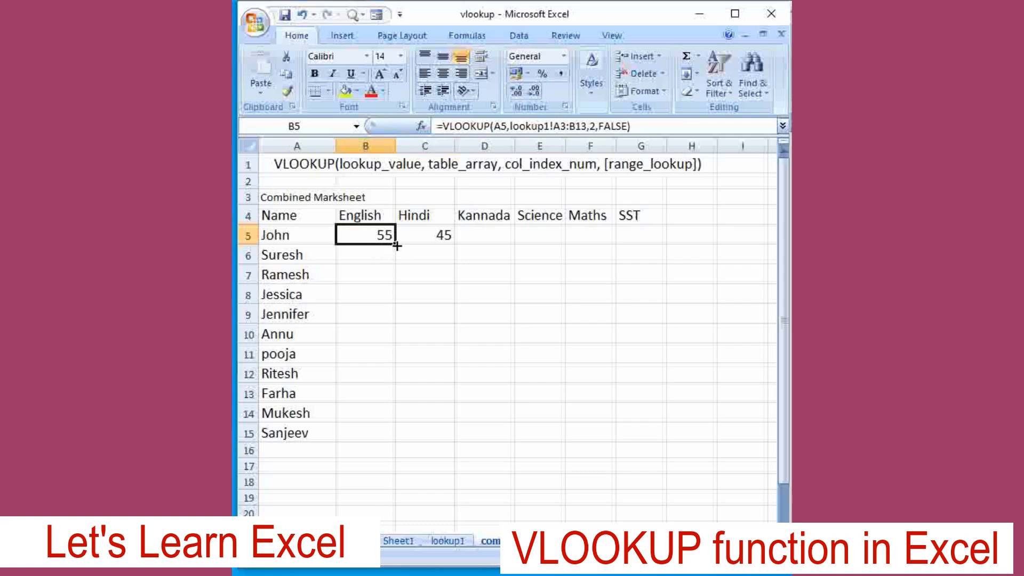
drag(396, 246, 394, 438)
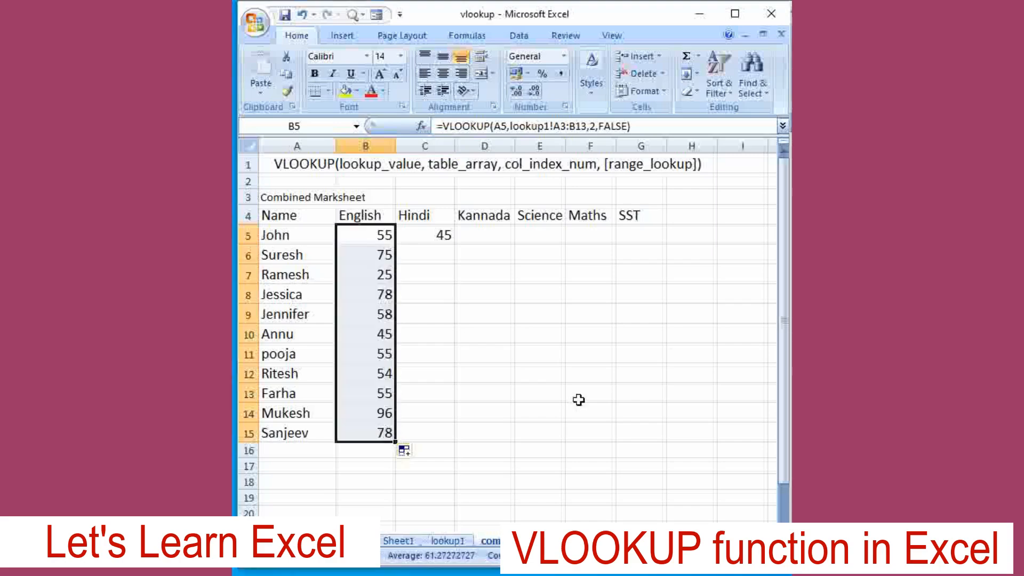
Compare the row 11 student's English mark with the source marks in row 9 of the lookup1 sheet
click(318, 354)
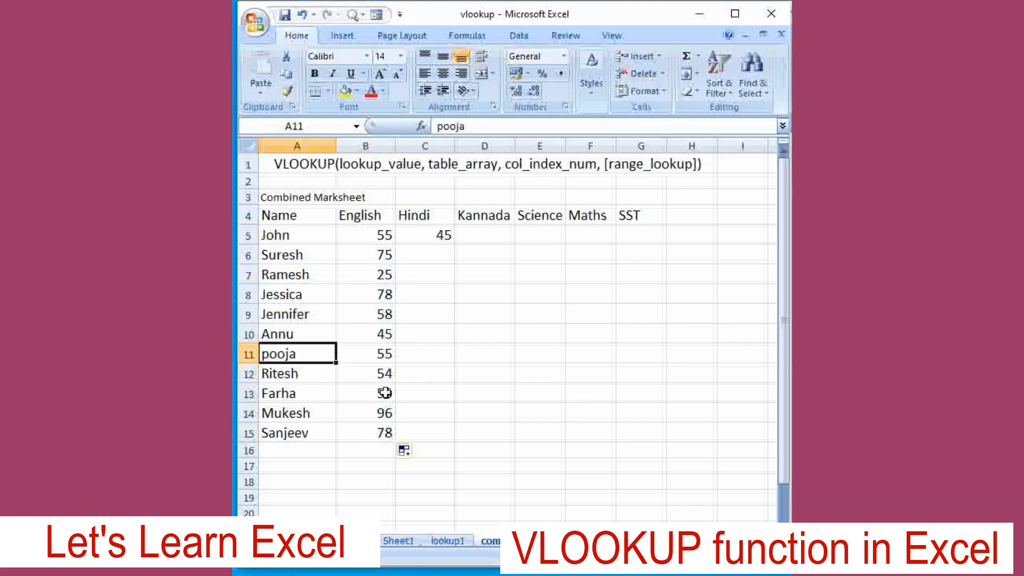
click(387, 355)
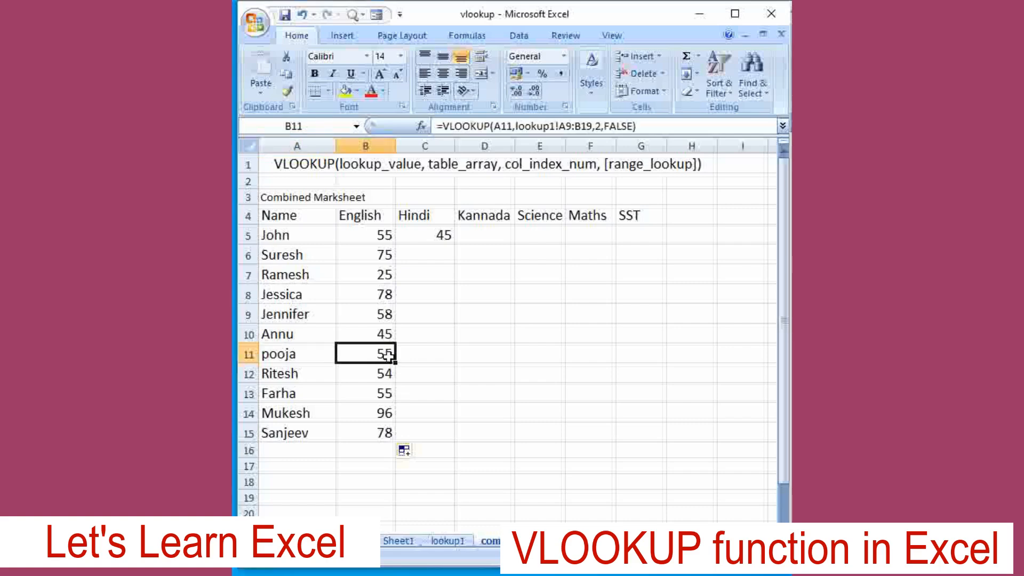
click(453, 542)
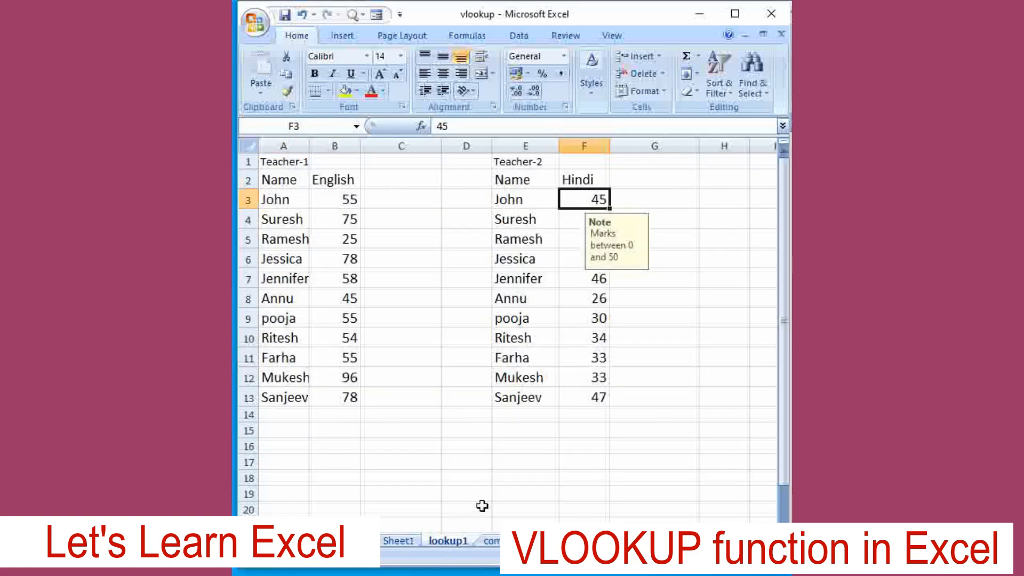
click(290, 324)
click(349, 326)
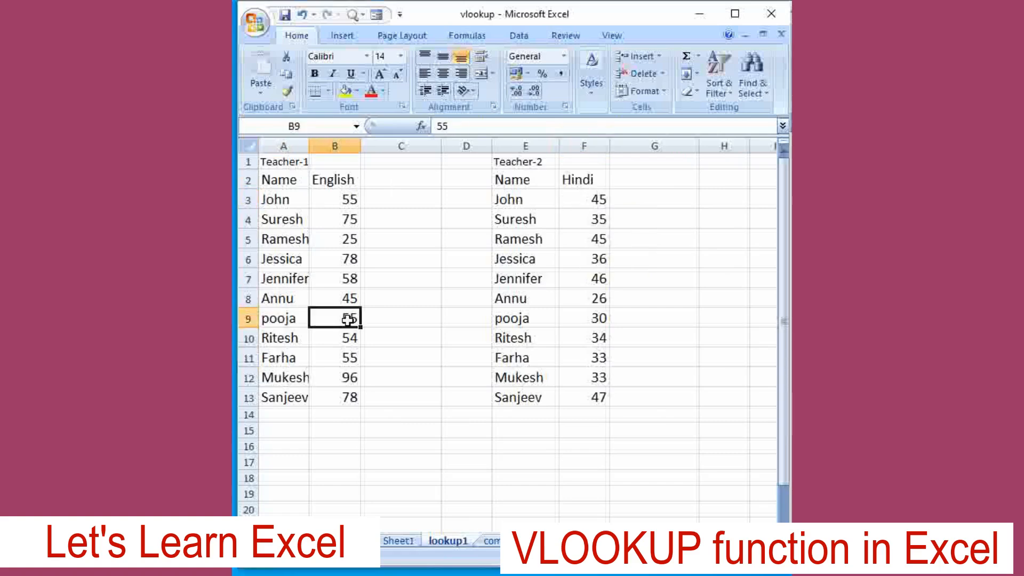
click(588, 320)
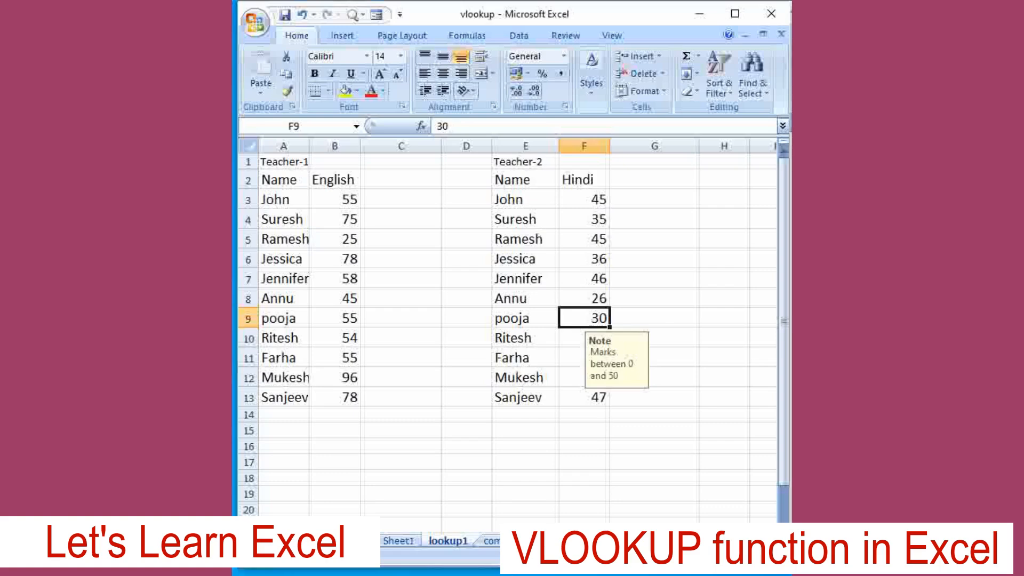
Fill the Hindi VLOOKUP formula from C5 down to C15 on the Combined Marksheet
click(490, 541)
click(441, 241)
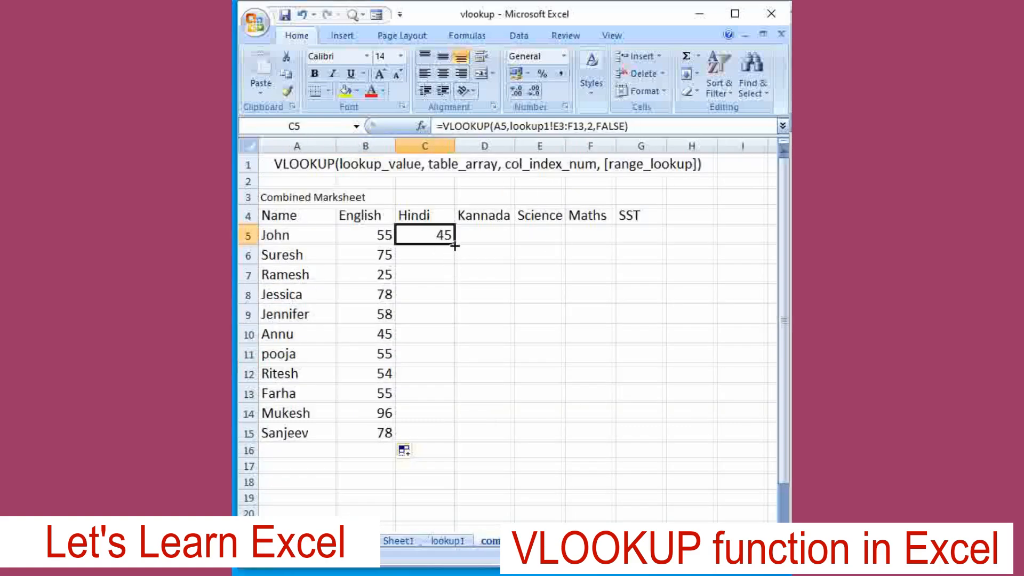
drag(455, 246, 454, 440)
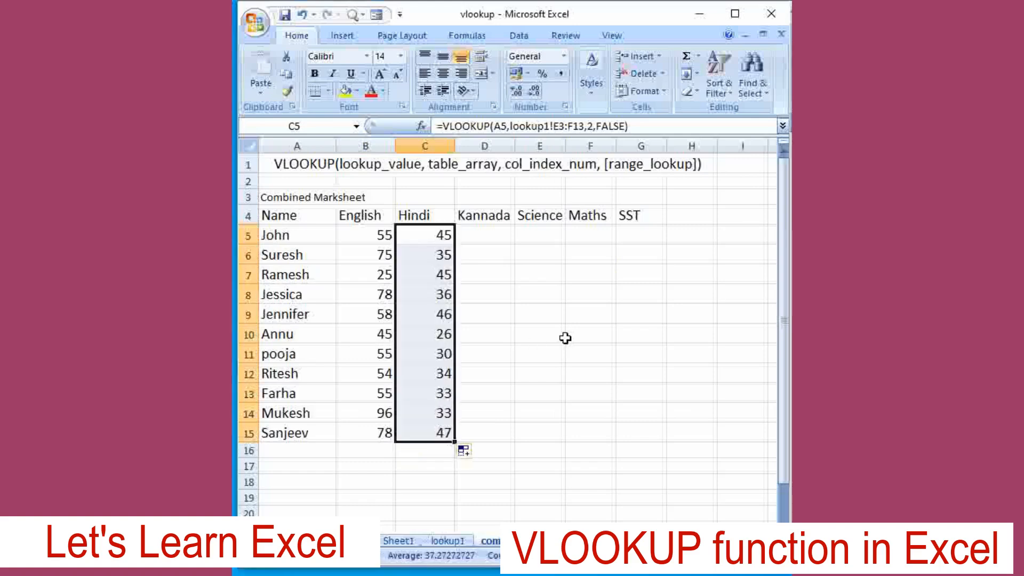
Check the Hindi and English marks of the student in row 11 of the Combined Marksheet
click(564, 336)
click(279, 354)
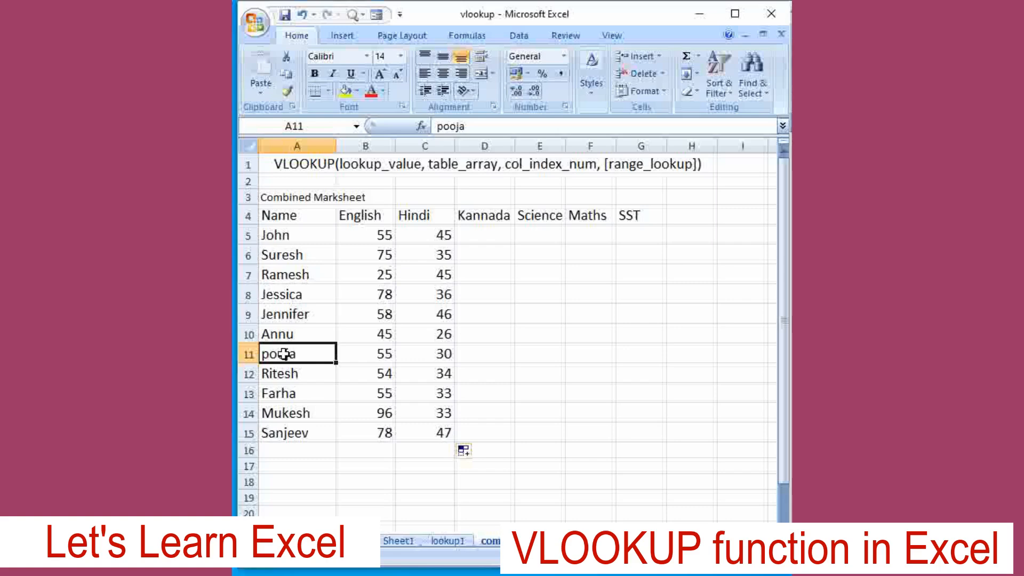
click(432, 355)
click(376, 356)
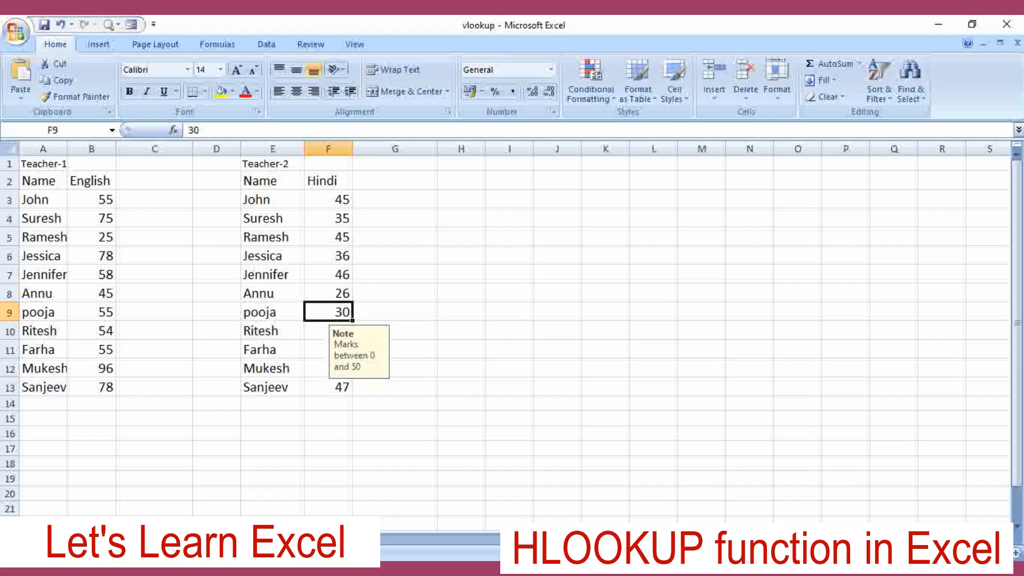
Open the sheet showing the HLOOKUP syntax and examine the horizontal table's student name headers in K4:M4
click(160, 539)
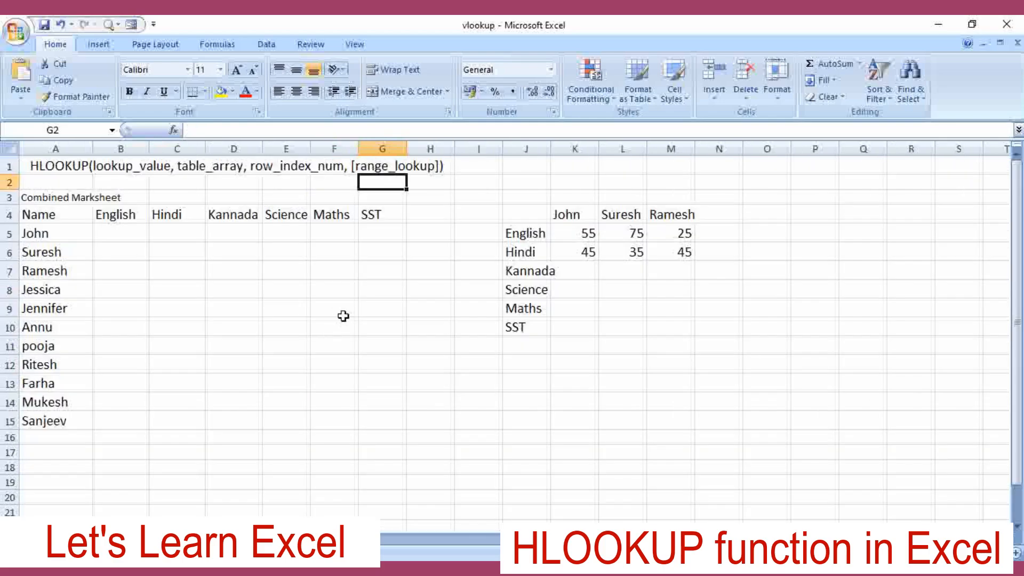
click(580, 219)
click(619, 216)
click(663, 216)
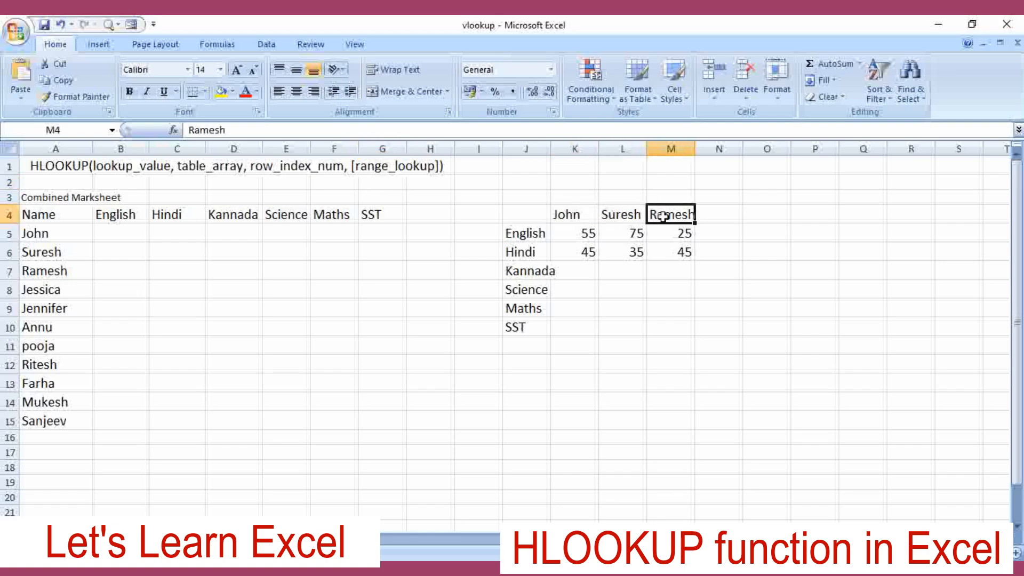